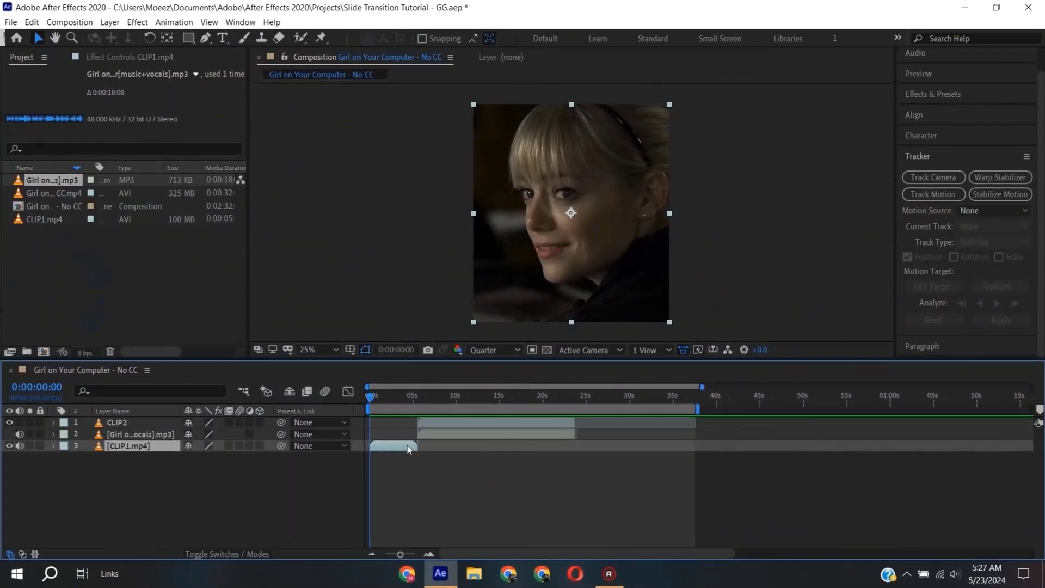
# Pre-compose the CLIP1 layer into its own comp.
pyautogui.rightClick(408, 448)
pyautogui.click(457, 378)
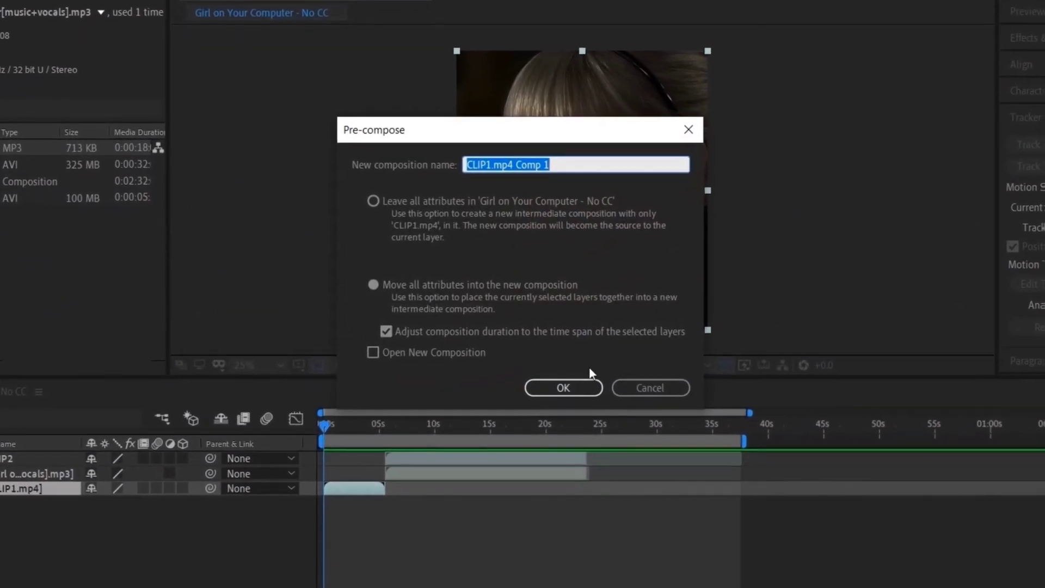
pyautogui.click(581, 387)
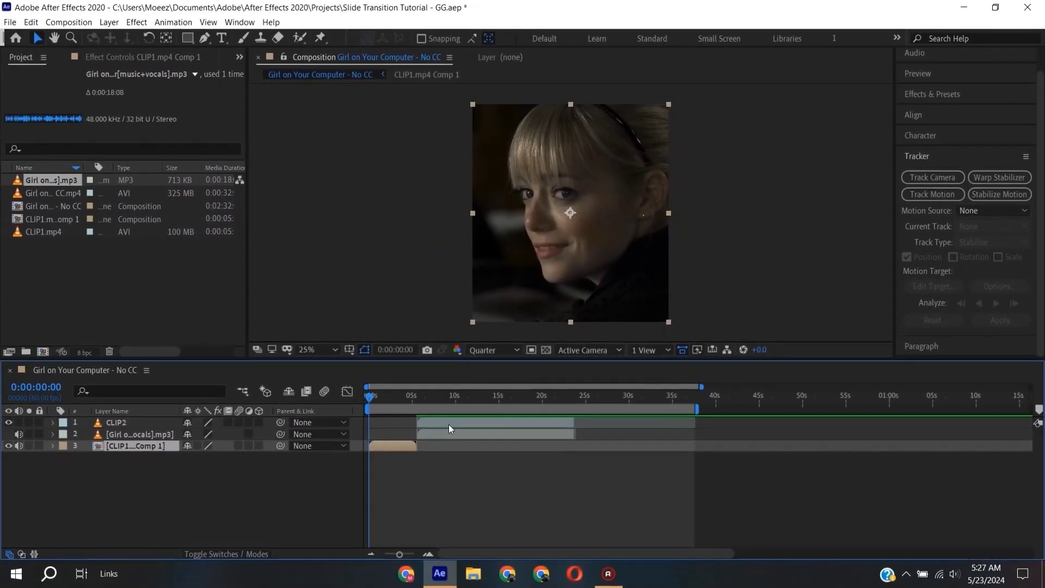
# Pre-compose CLIP2 together with the music layer using Ctrl+Shift+C.
pyautogui.click(449, 424)
pyautogui.keyDown('shift'); pyautogui.click(454, 433); pyautogui.keyUp('shift')
pyautogui.hotkey('ctrl', 'shift', 'c')
pyautogui.press('Return')
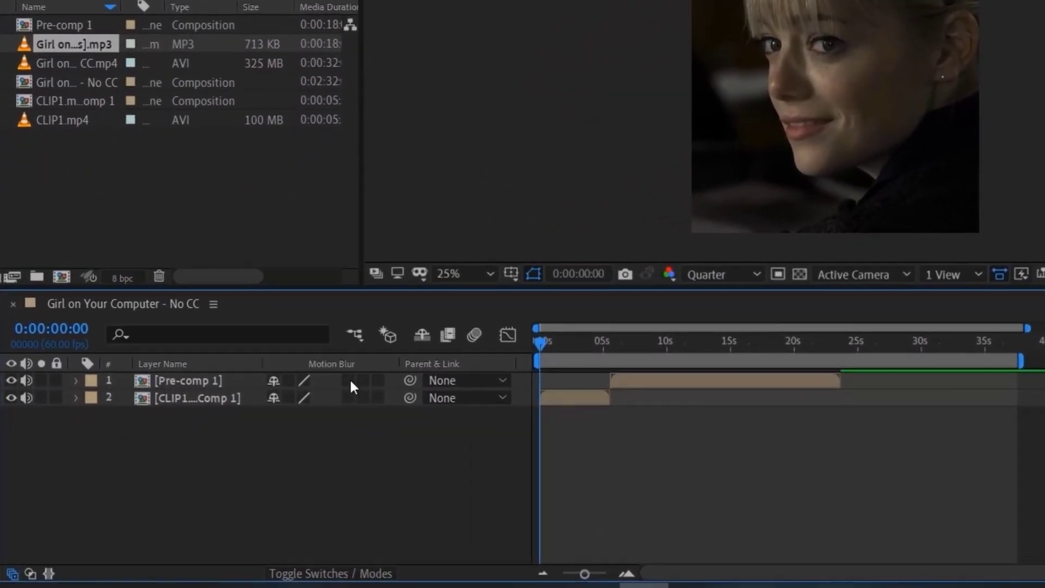
# Turn on motion blur for both nested comp layers.
pyautogui.click(236, 422)
pyautogui.click(236, 433)
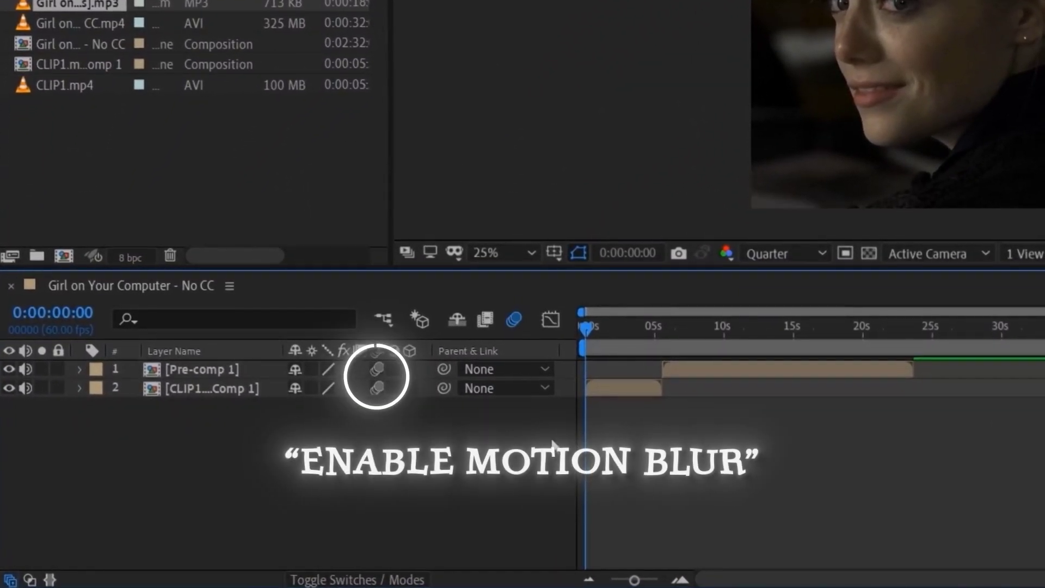
pyautogui.press('space')
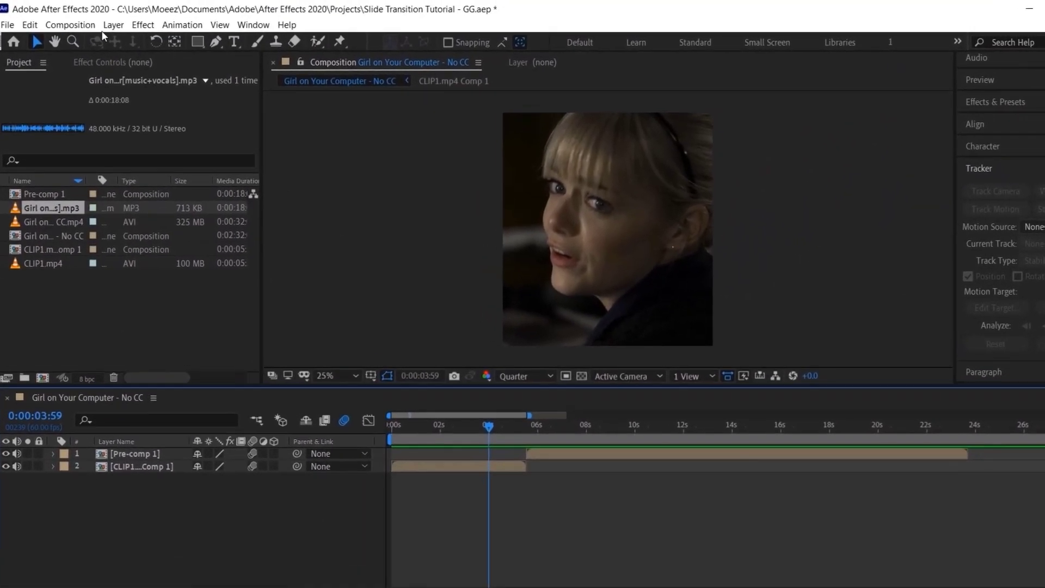
# Add a null trimmed to start at 3:59 with a starting Position keyframe.
pyautogui.click(108, 24)
pyautogui.moveTo(170, 52)
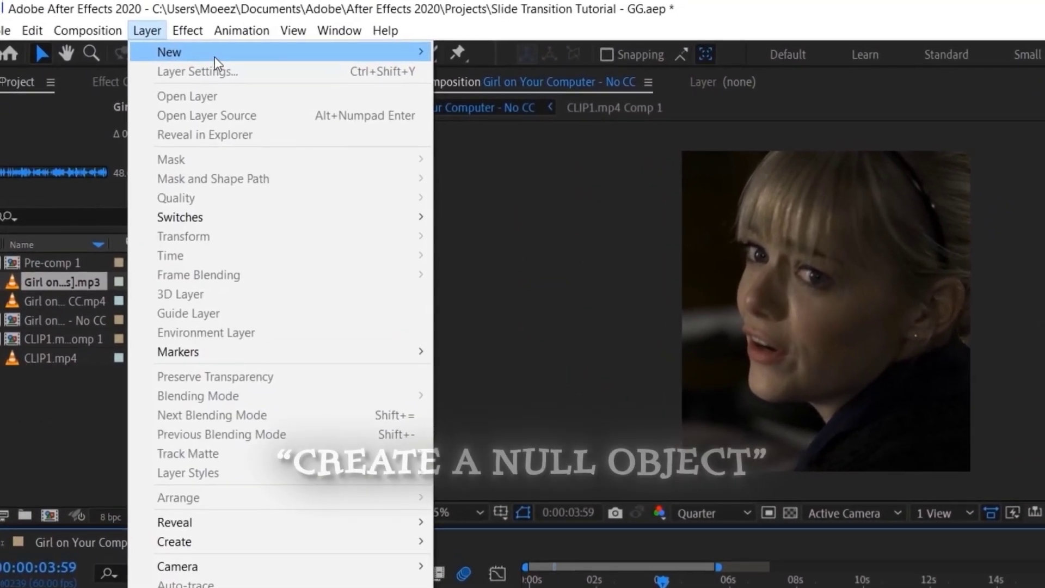
pyautogui.click(525, 130)
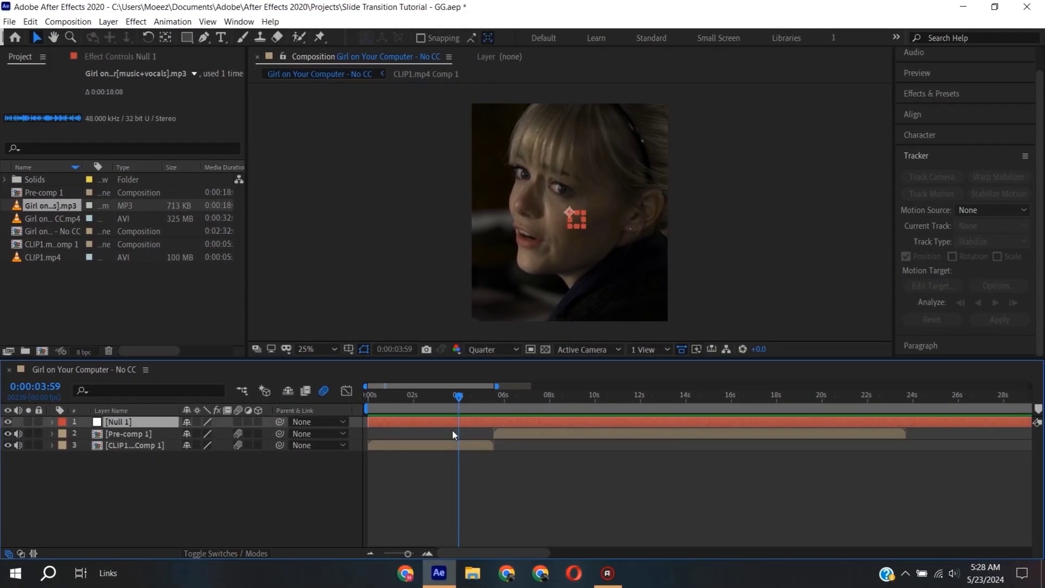
pyautogui.hotkey('alt', '[')
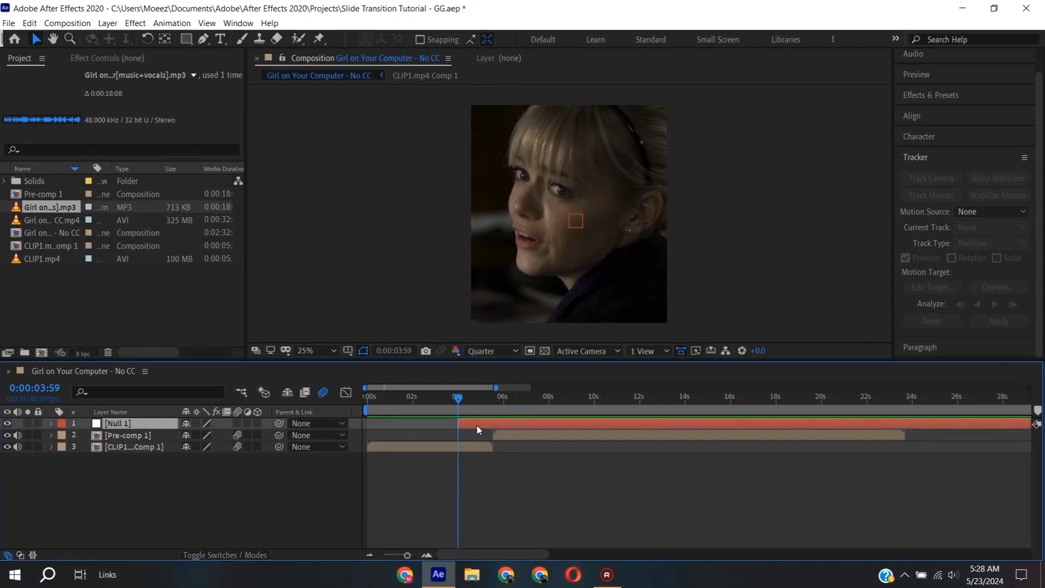
pyautogui.click(476, 424)
pyautogui.press('p')
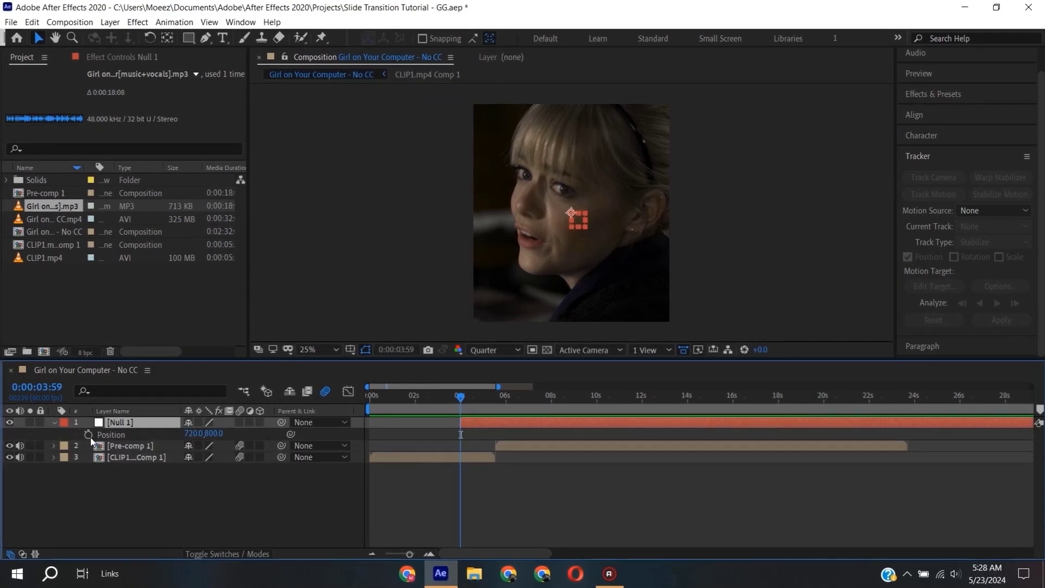
pyautogui.click(88, 434)
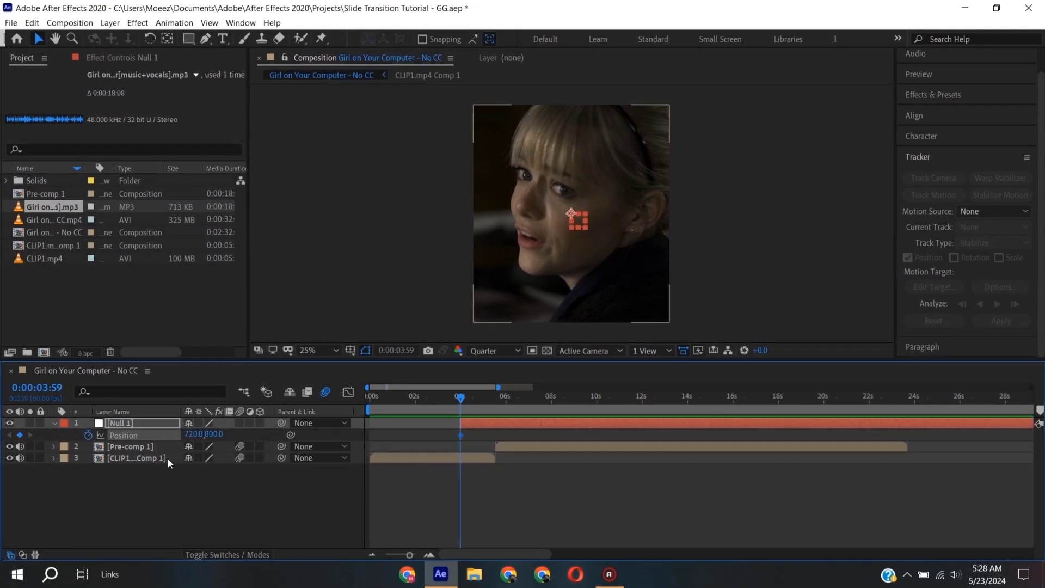
# Parent CLIP1 Comp to Null 1 and keyframe the null's X to -720 at 5:32.
pyautogui.click(167, 458)
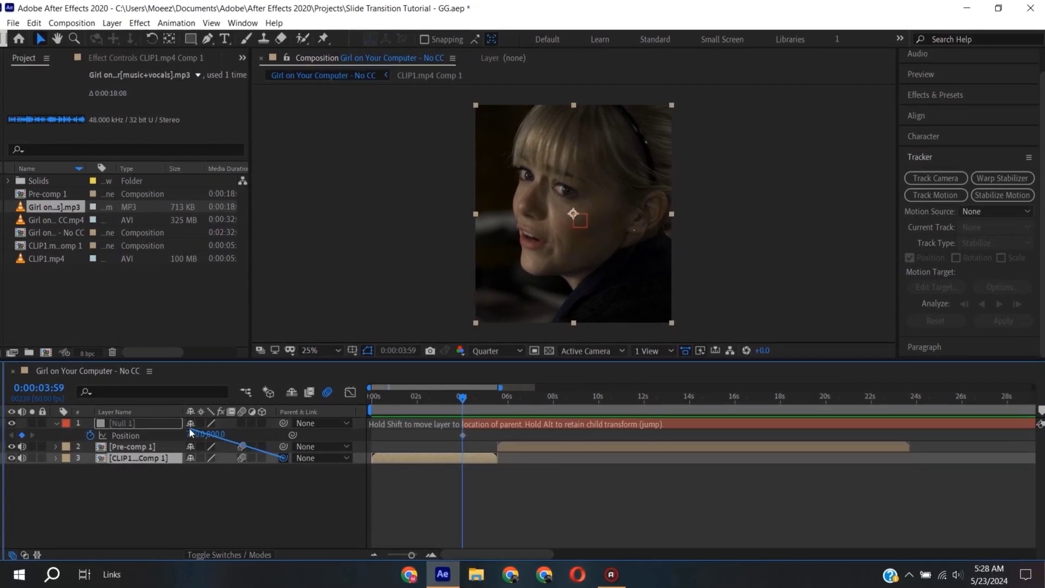
pyautogui.moveTo(282, 457); pyautogui.dragTo(179, 424)
pyautogui.scroll(2, 488, 401)
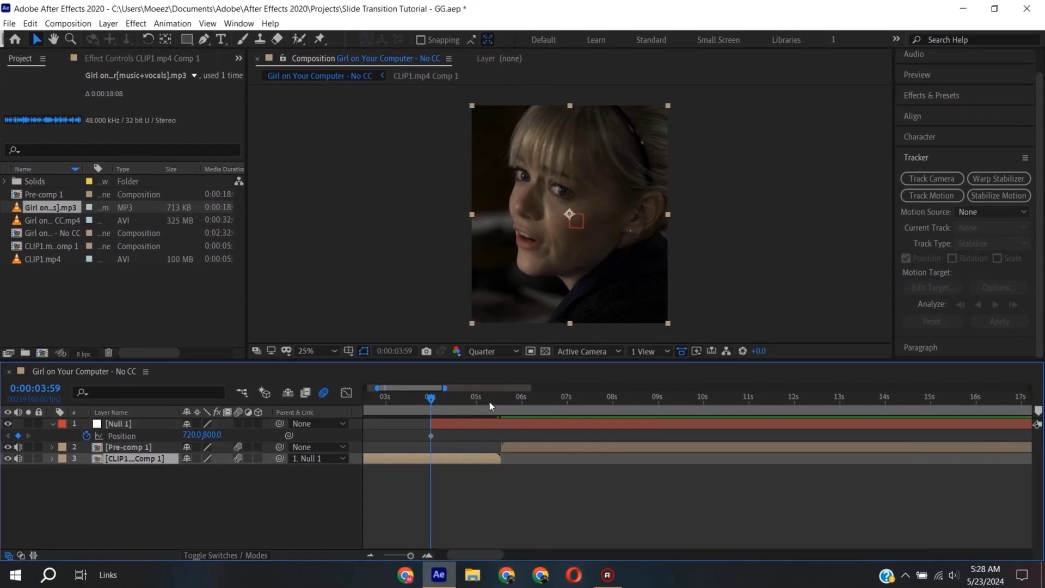
pyautogui.moveTo(432, 397); pyautogui.dragTo(503, 400)
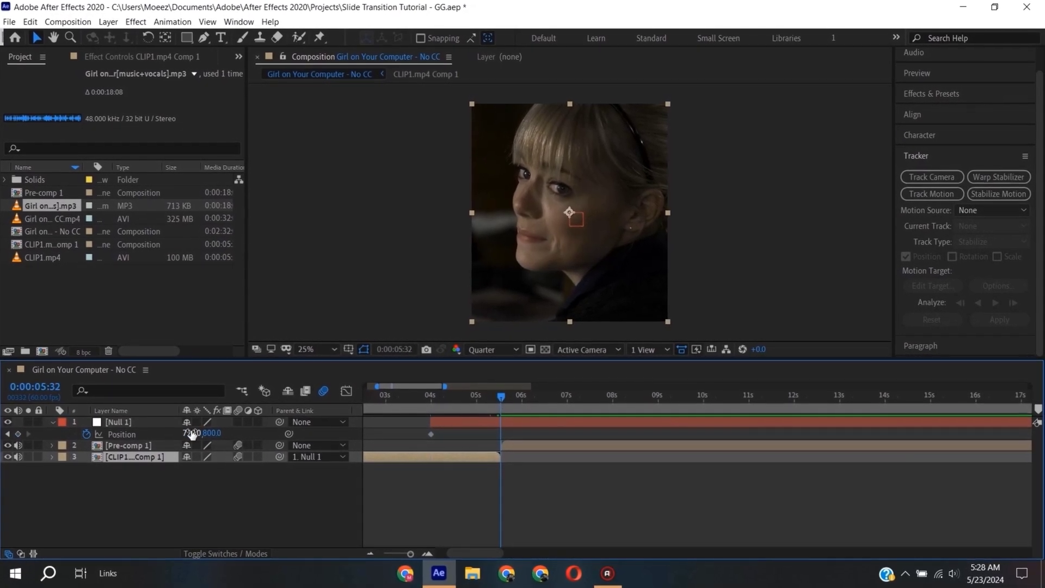
pyautogui.moveTo(190, 432); pyautogui.dragTo(174, 433)
pyautogui.write('-720')
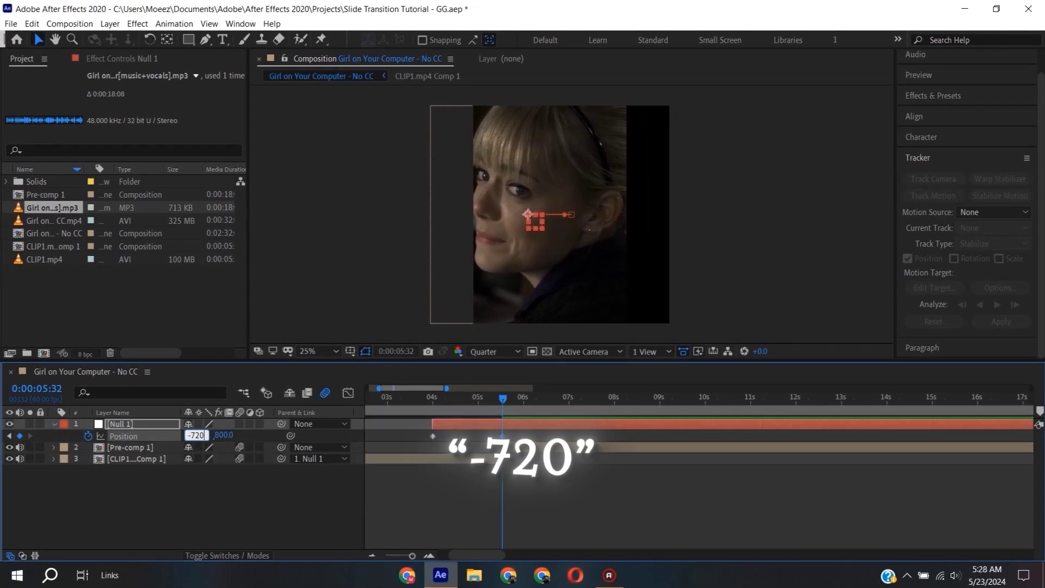
pyautogui.press('Return')
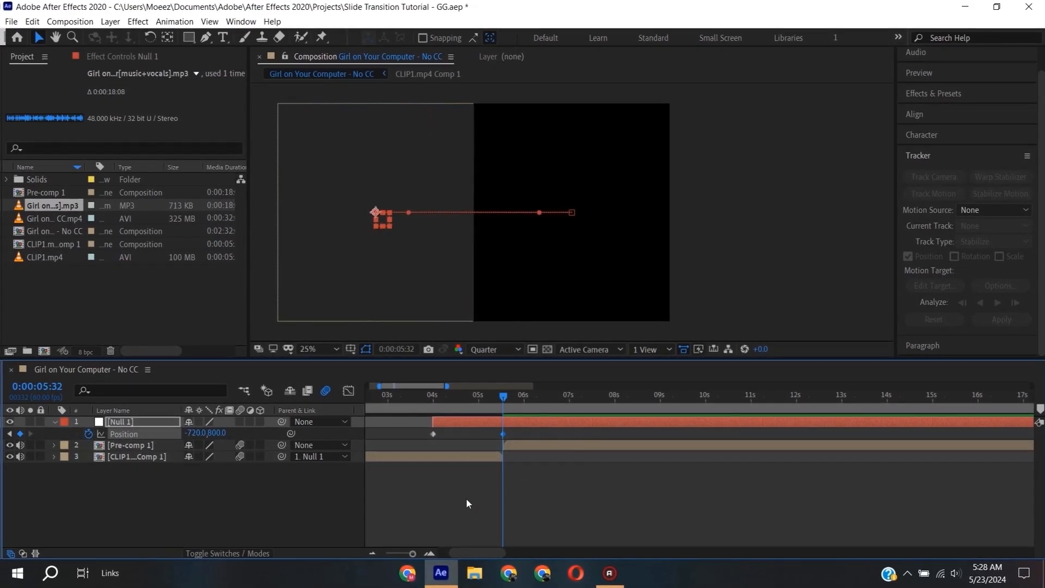
pyautogui.click(507, 491)
pyautogui.moveTo(492, 399); pyautogui.dragTo(458, 397)
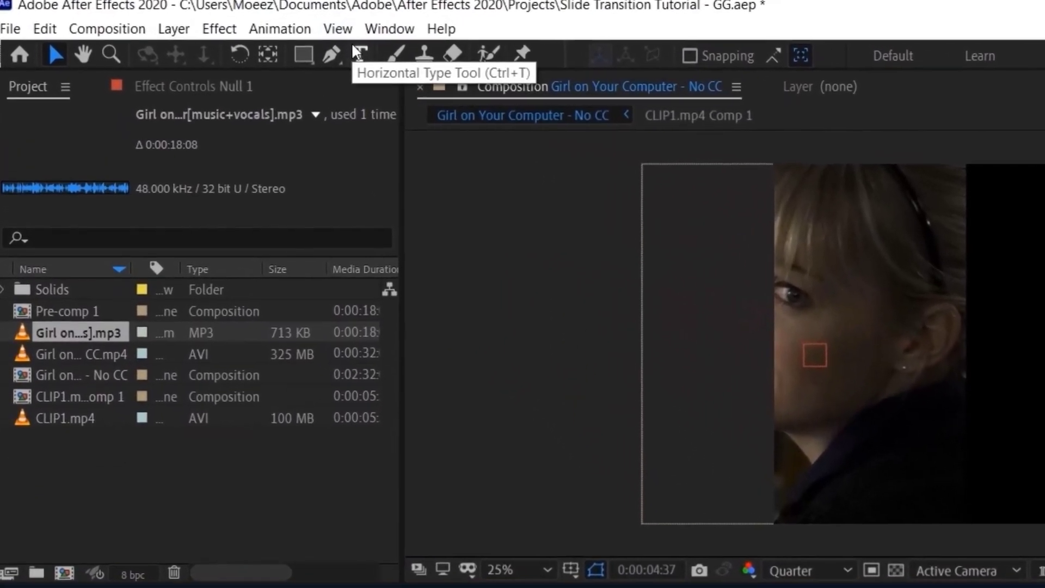
# Type ITZFK in Hamston at 300% scale and split the layer at 3:59.
pyautogui.click(357, 53)
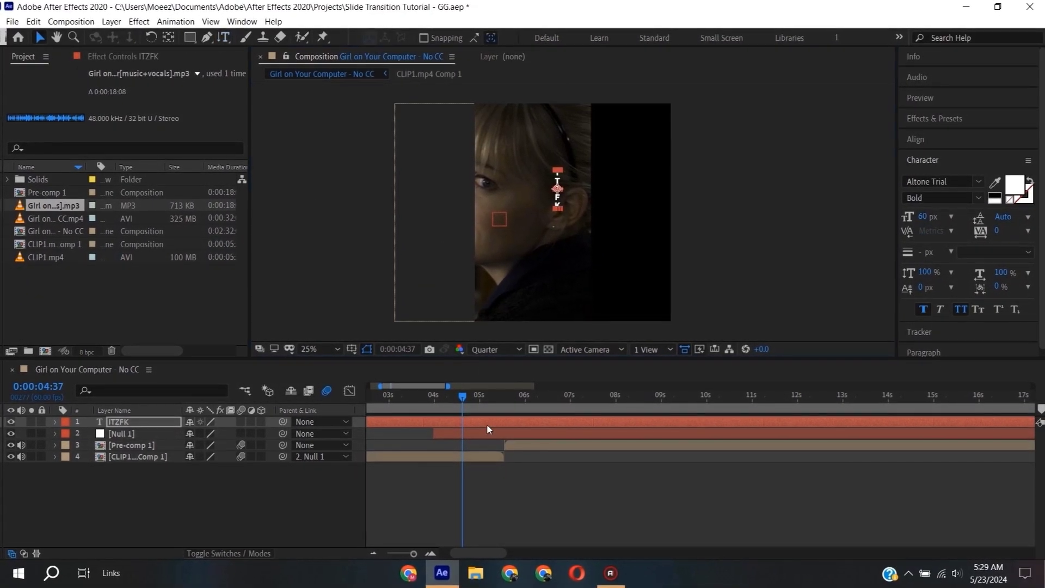
pyautogui.write('hamston')
pyautogui.press('Return')
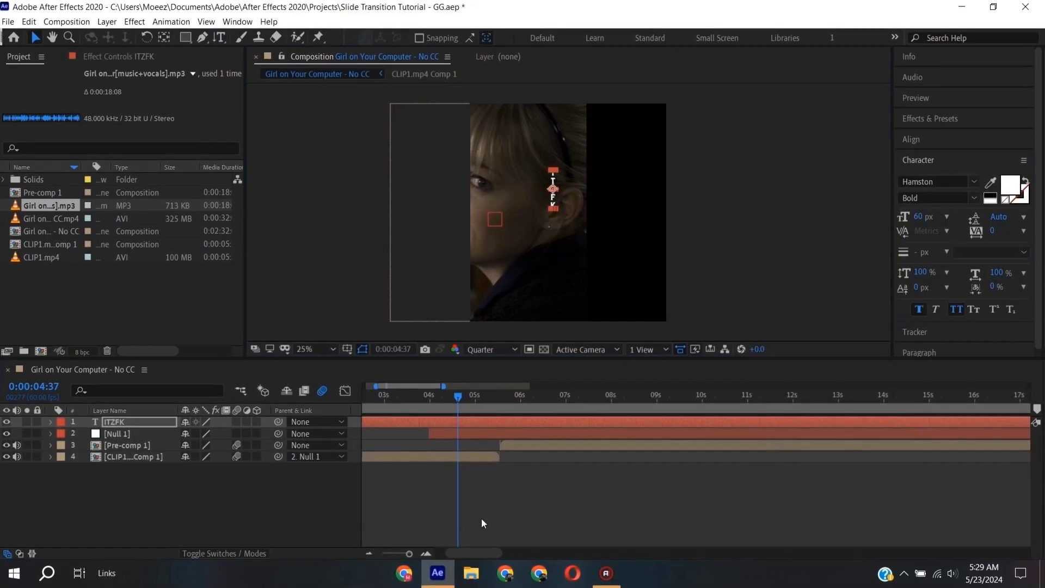
pyautogui.press('s')
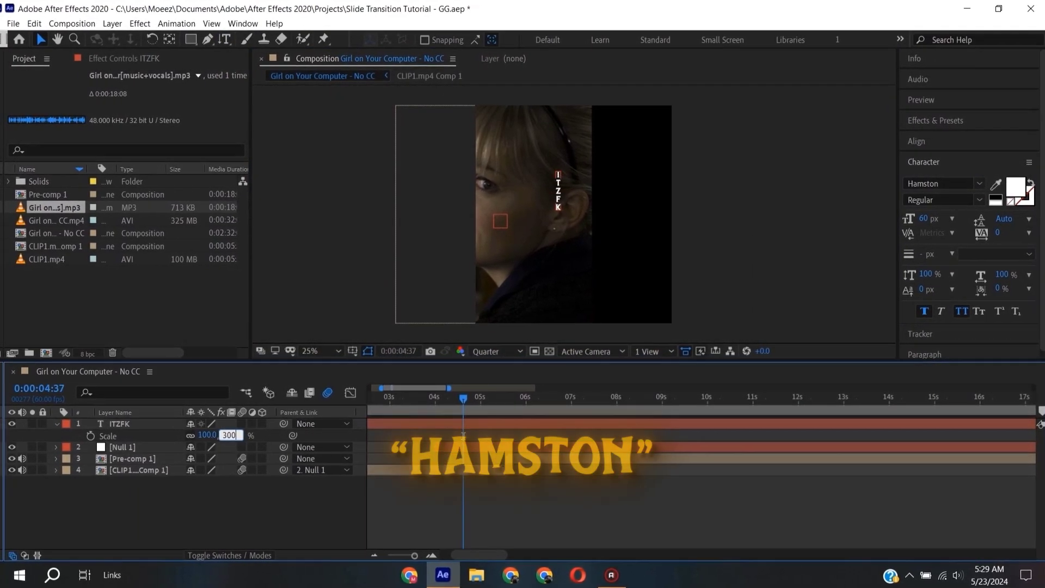
pyautogui.press('Return')
pyautogui.press('s')
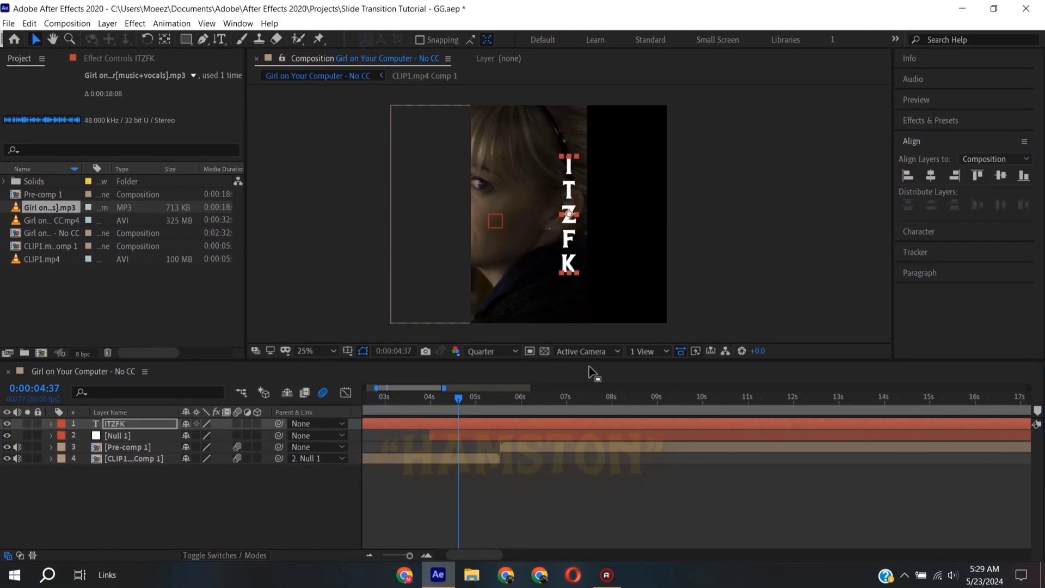
pyautogui.click(429, 397)
pyautogui.hotkey('ctrl', 'shift', 'd')
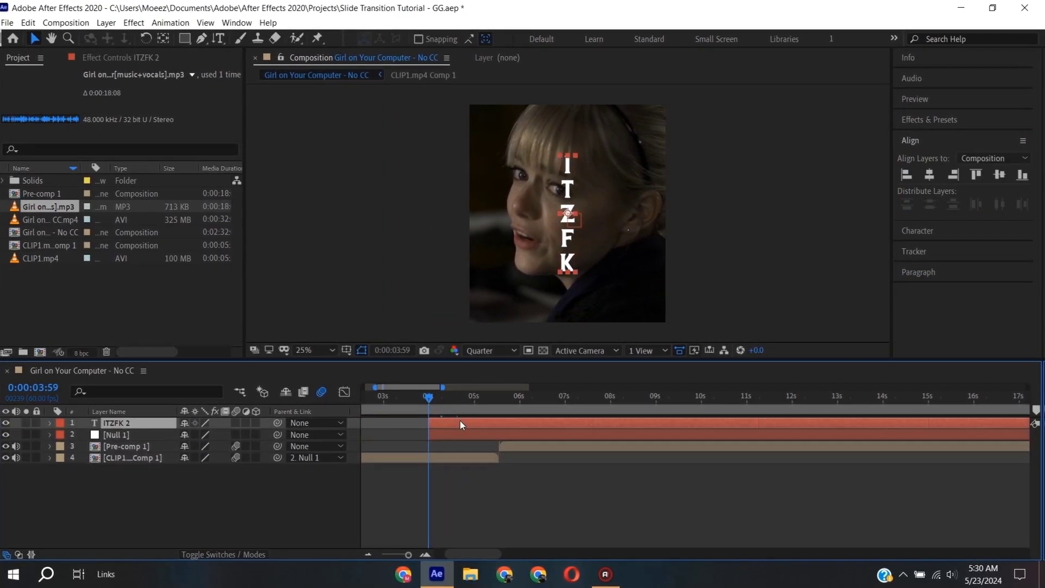
# Pre-compose the ITZFK 2 text layer and open ITZFK 2 Comp 1.
pyautogui.rightClick(460, 421)
pyautogui.click(499, 356)
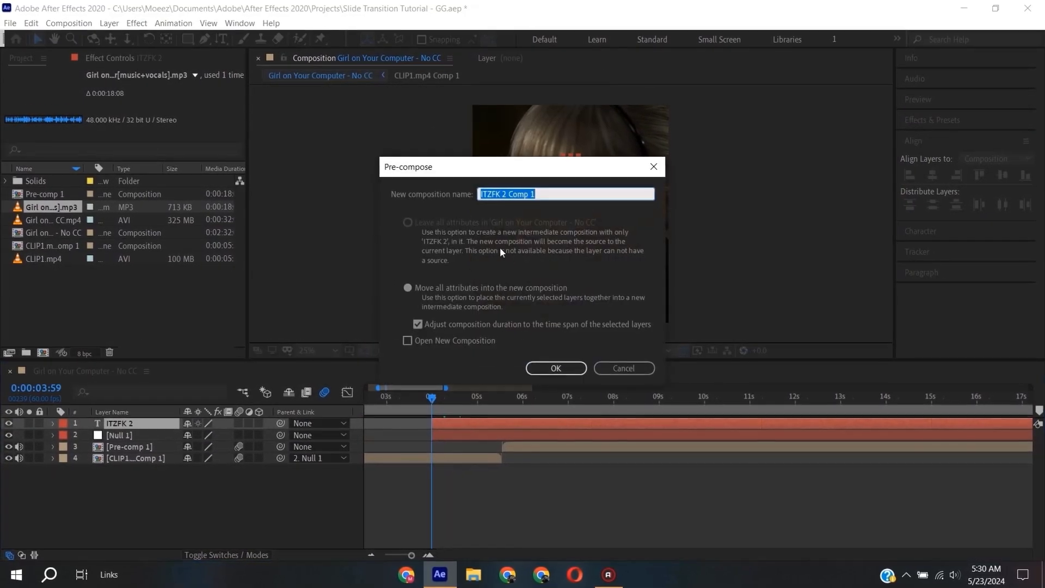
pyautogui.click(559, 369)
pyautogui.doubleClick(474, 420)
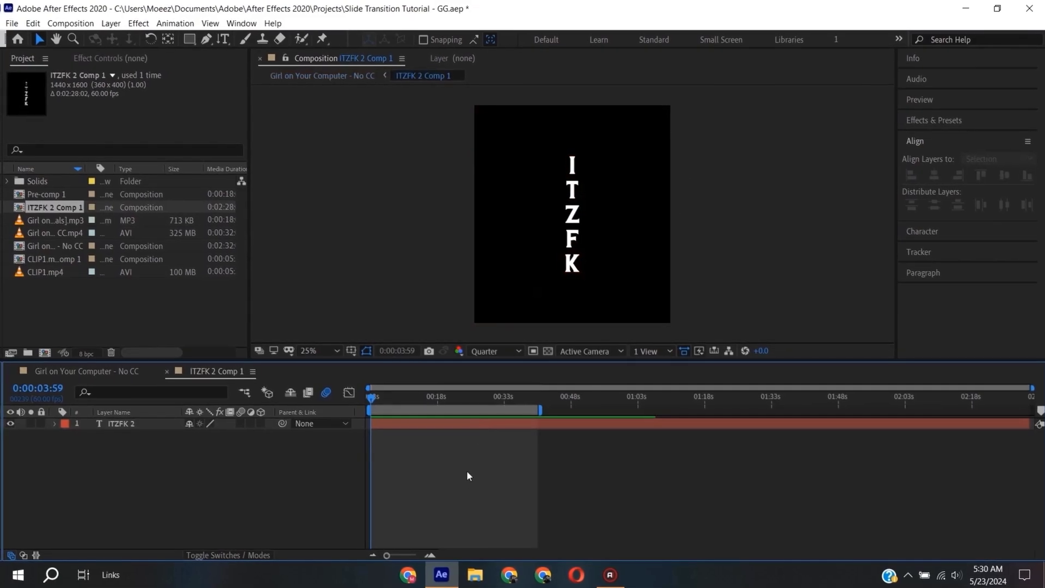
pyautogui.scroll(3, 392, 429)
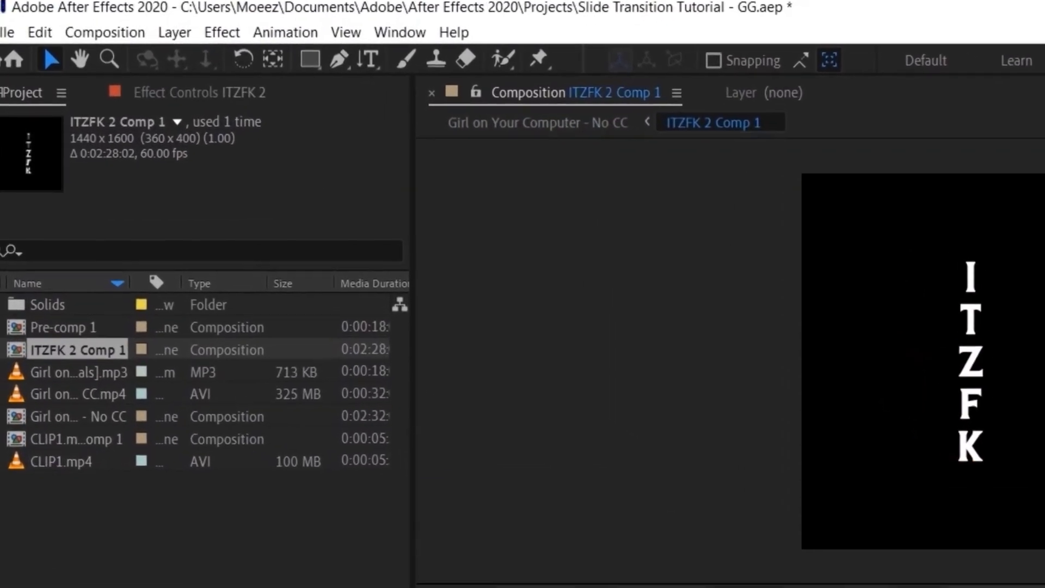
# Add a full-comp rectangle, narrow it to a tall strip around the text, outline it white.
pyautogui.click(328, 63)
pyautogui.doubleClick(327, 63)
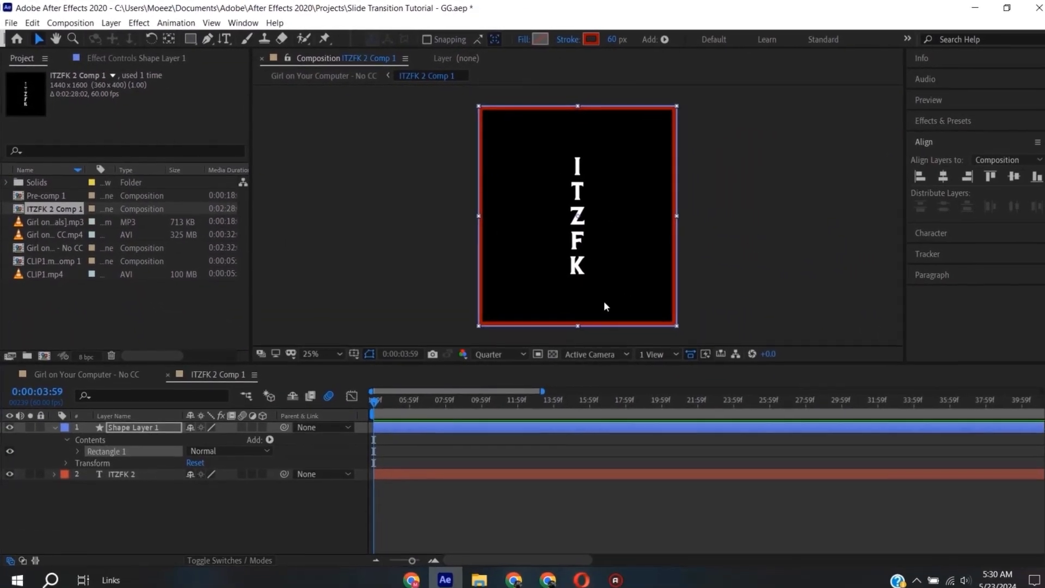
pyautogui.moveTo(567, 322); pyautogui.dragTo(568, 334)
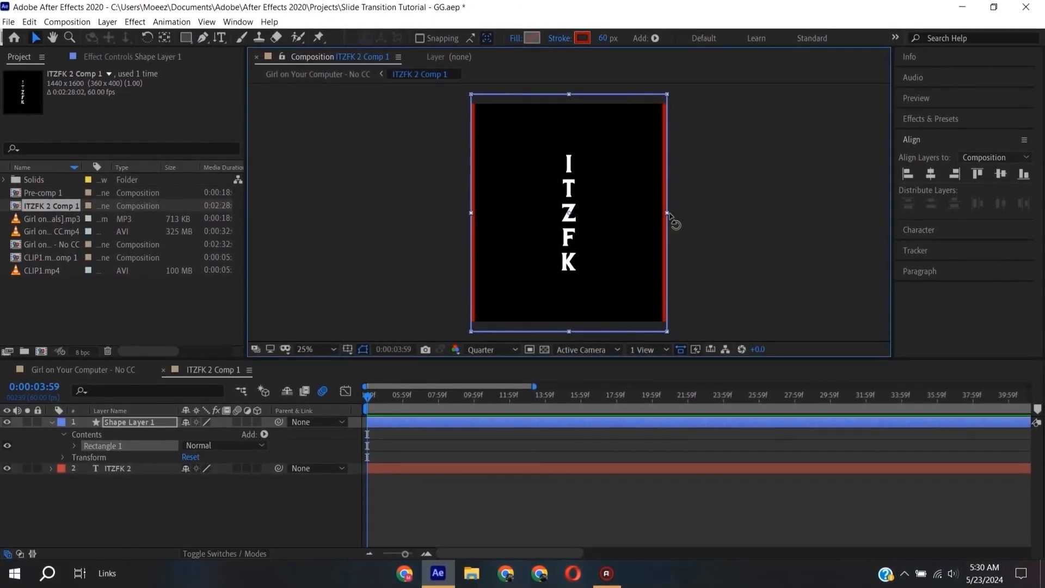
pyautogui.moveTo(668, 215); pyautogui.dragTo(609, 215)
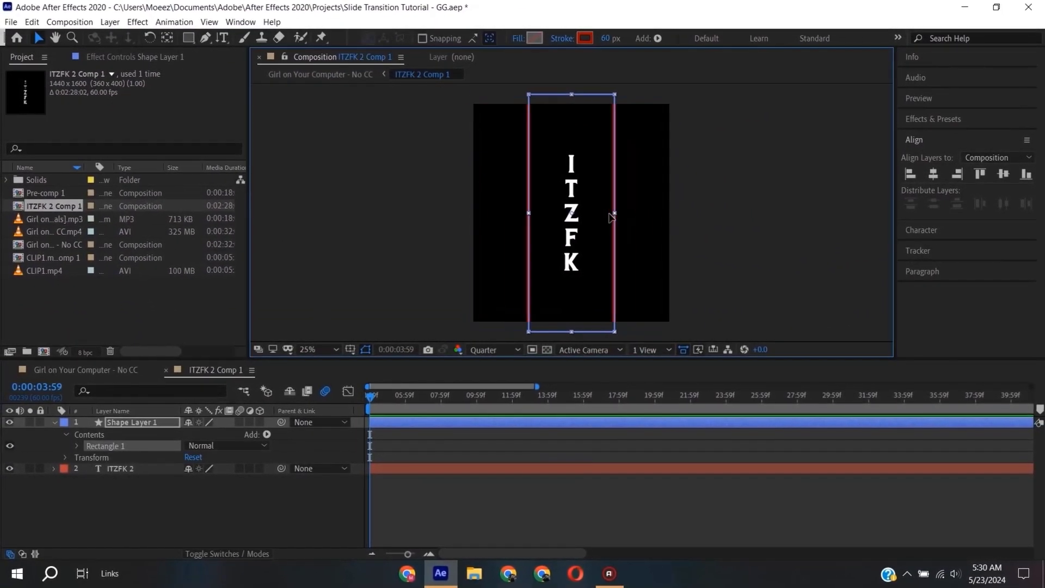
pyautogui.click(580, 40)
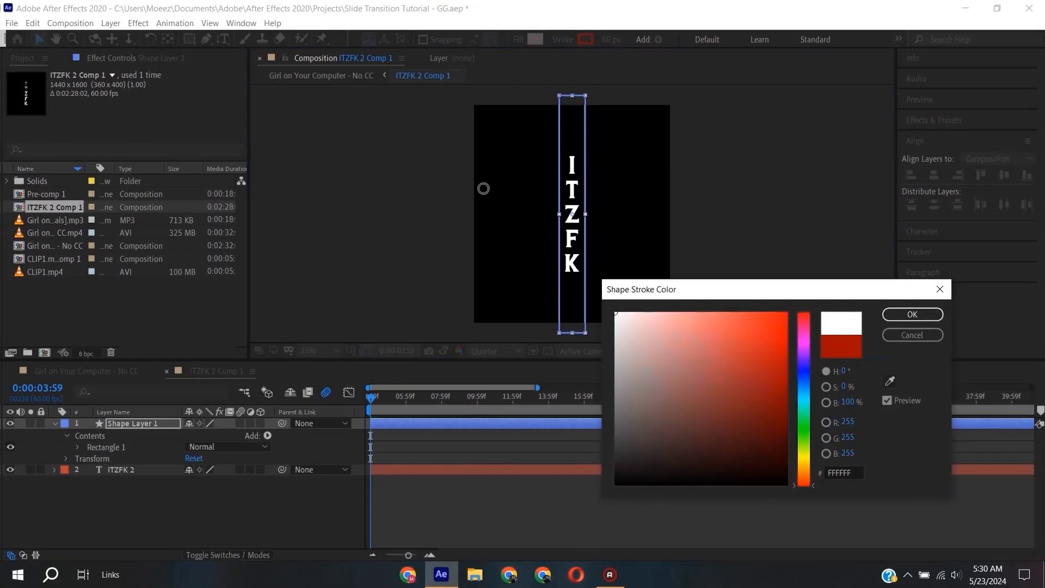
pyautogui.press('Return')
pyautogui.press('u')
pyautogui.click(468, 505)
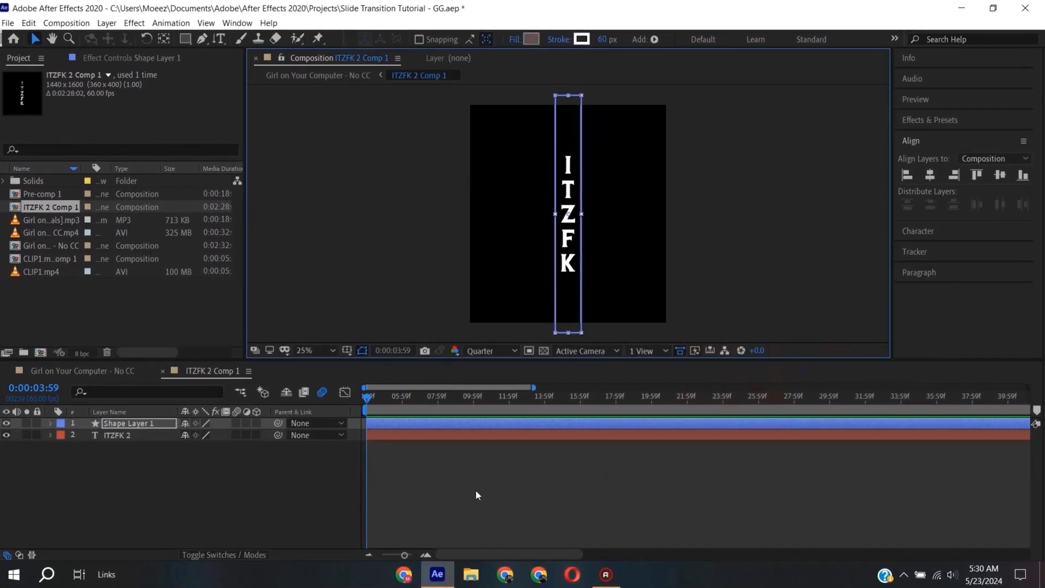
pyautogui.click(447, 434)
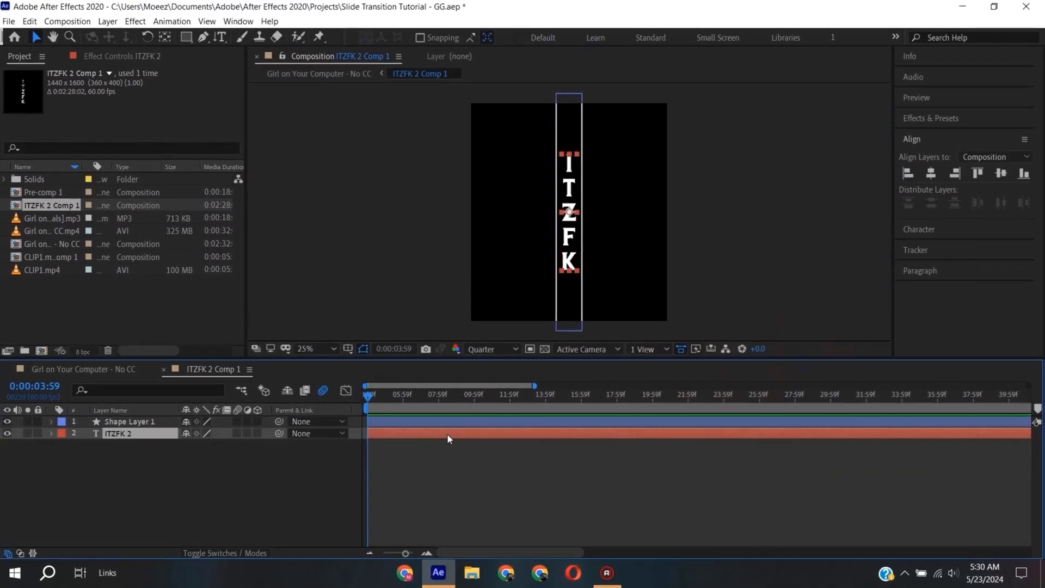
# Select ITZFK 2 and search Effects & Presets for 'texture'.
pyautogui.click(434, 476)
pyautogui.click(419, 433)
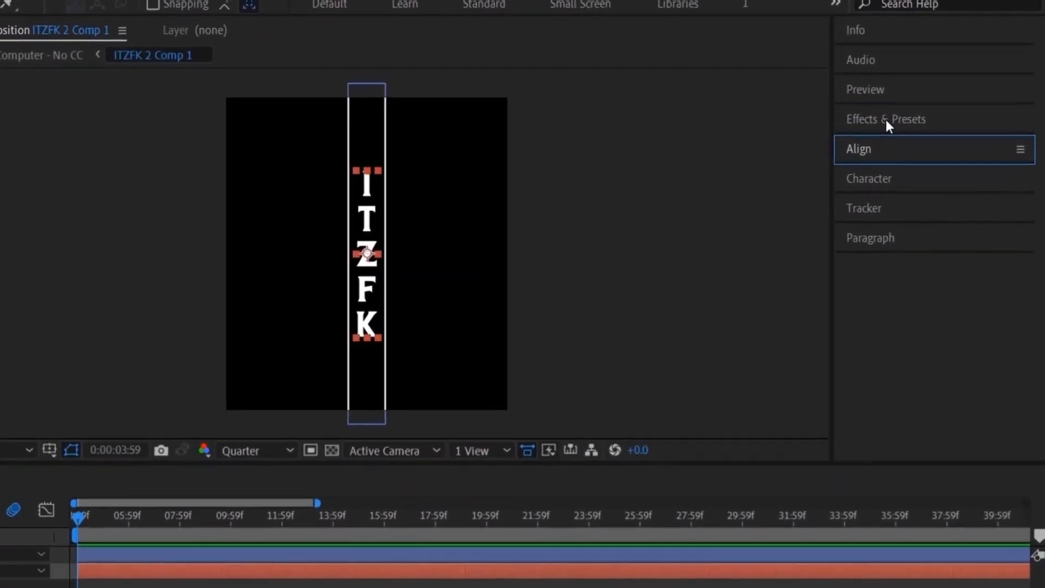
pyautogui.click(935, 120)
pyautogui.click(860, 149)
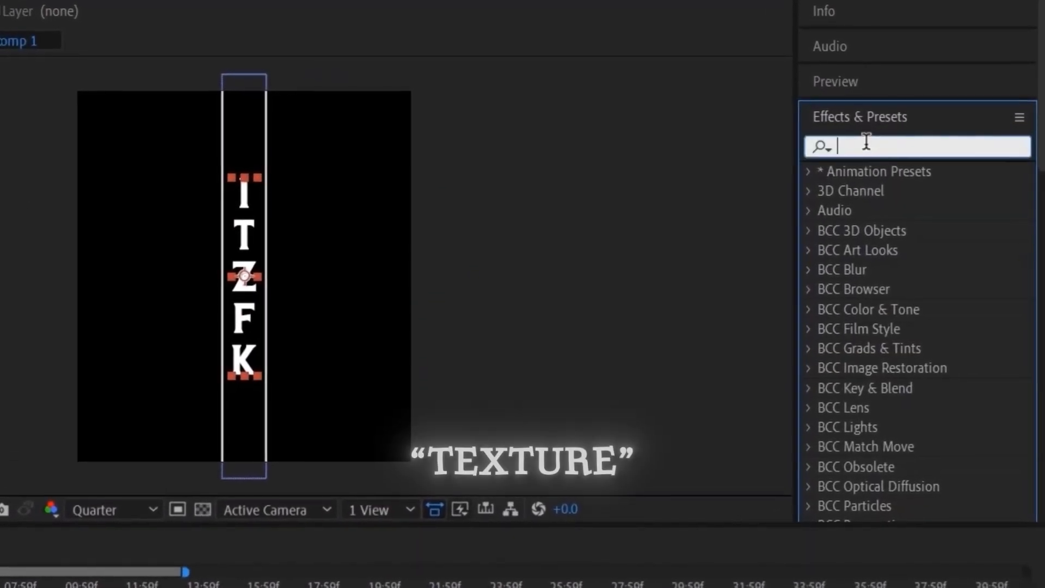
pyautogui.write('texture')
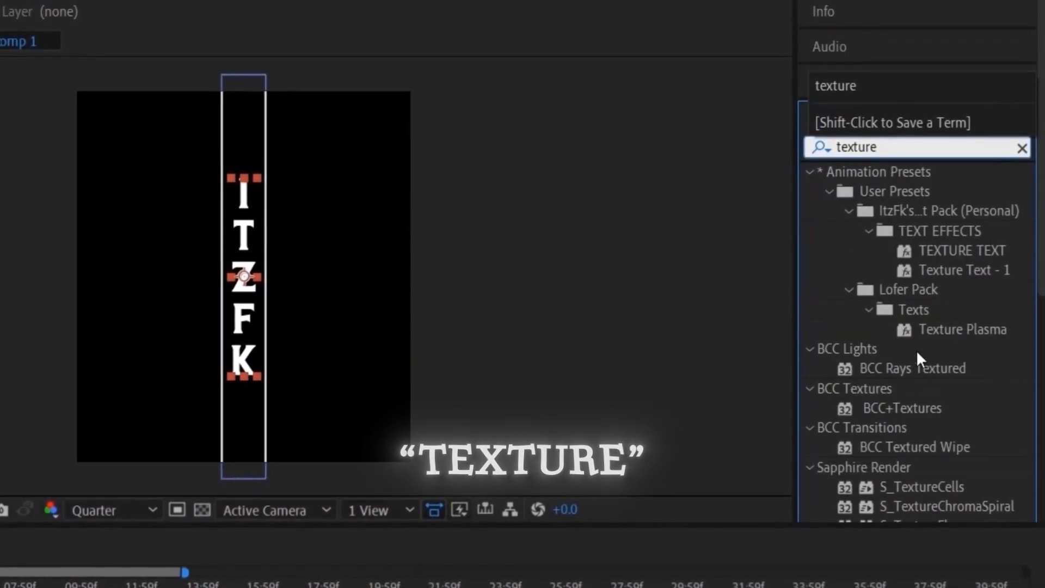
pyautogui.scroll(-5, 956, 246)
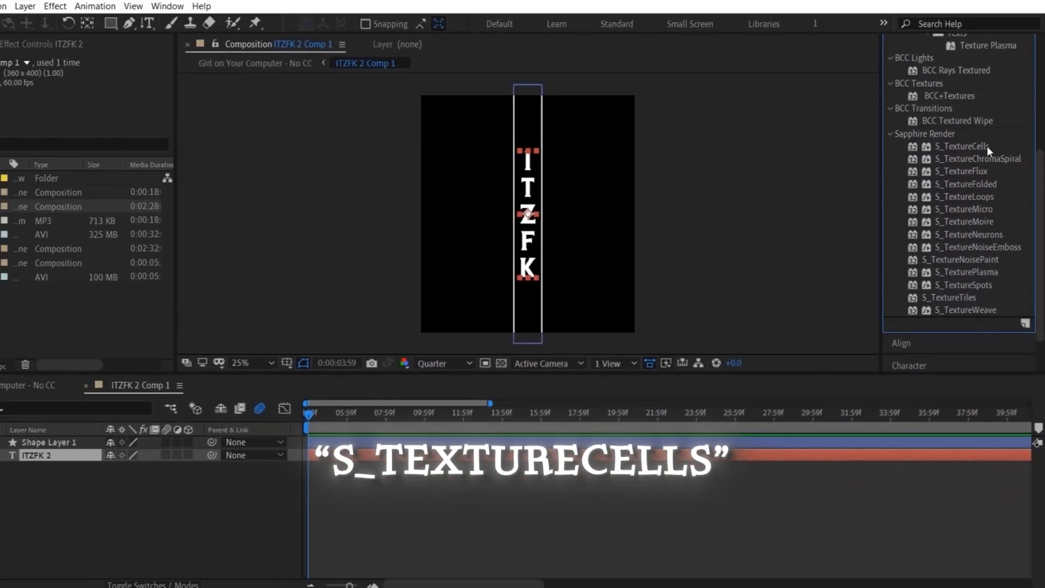
# Apply S_TextureCells to ITZFK 2 with Color0 red and Color1 FF6B00.
pyautogui.click(939, 129)
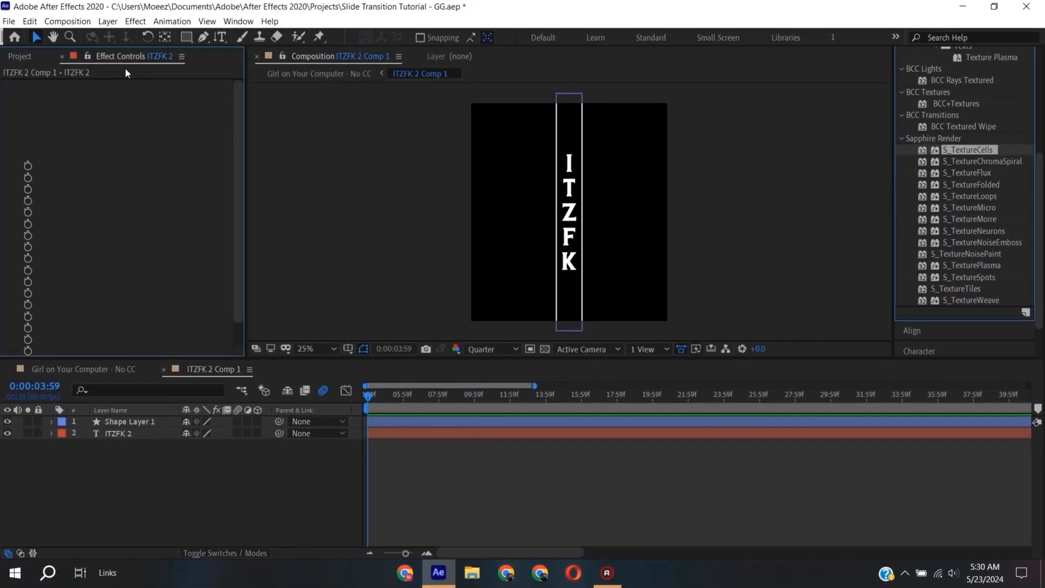
pyautogui.moveTo(970, 150); pyautogui.dragTo(124, 68)
pyautogui.click(141, 258)
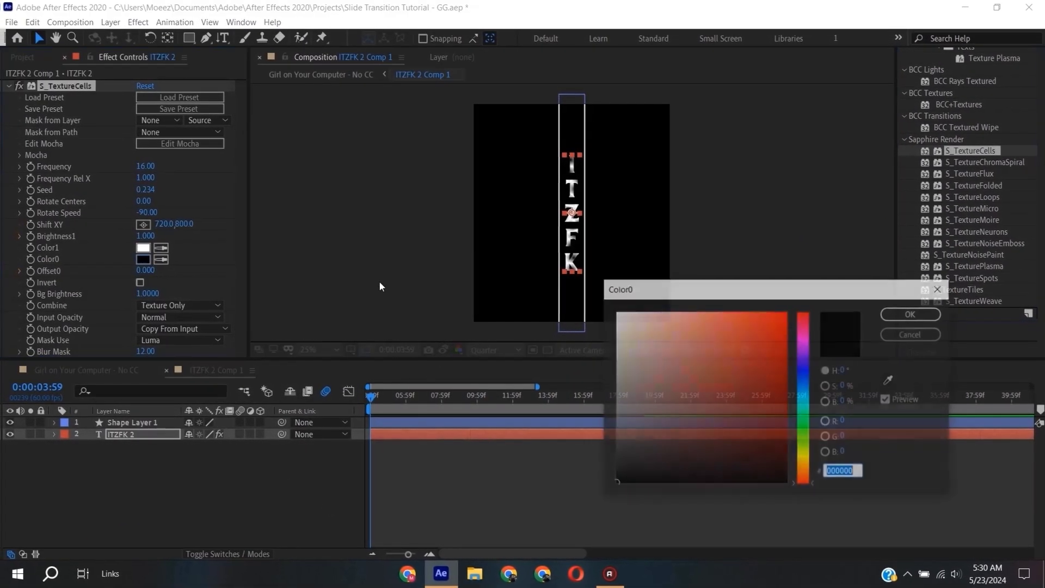
pyautogui.click(911, 313)
pyautogui.click(142, 247)
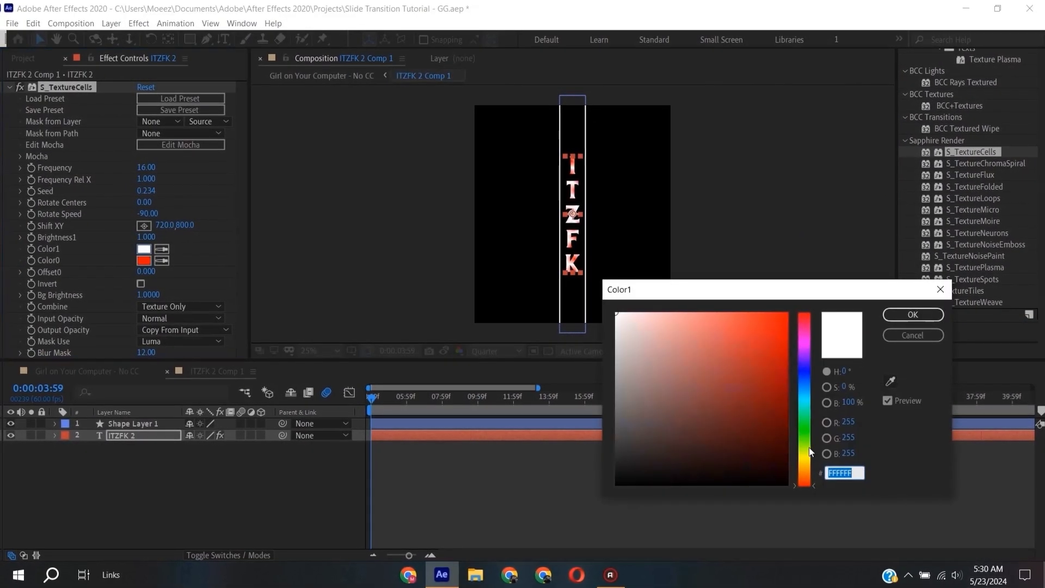
pyautogui.write('FF6B00')
pyautogui.click(910, 314)
pyautogui.click(8, 87)
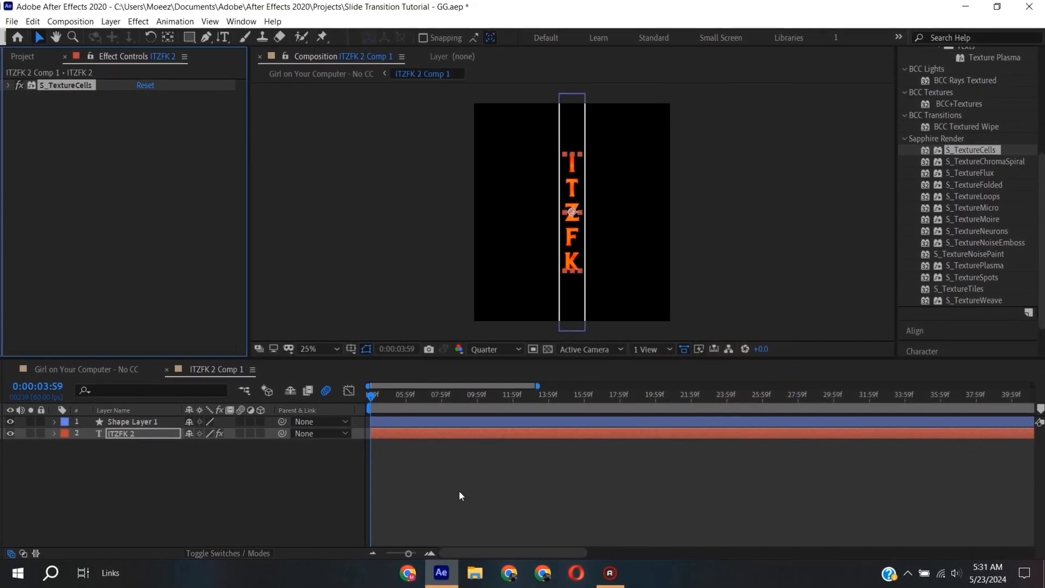
pyautogui.click(435, 424)
# Paste the S_TextureCells texture onto the Shape Layer 1 frame.
pyautogui.hotkey('ctrl', 'v')
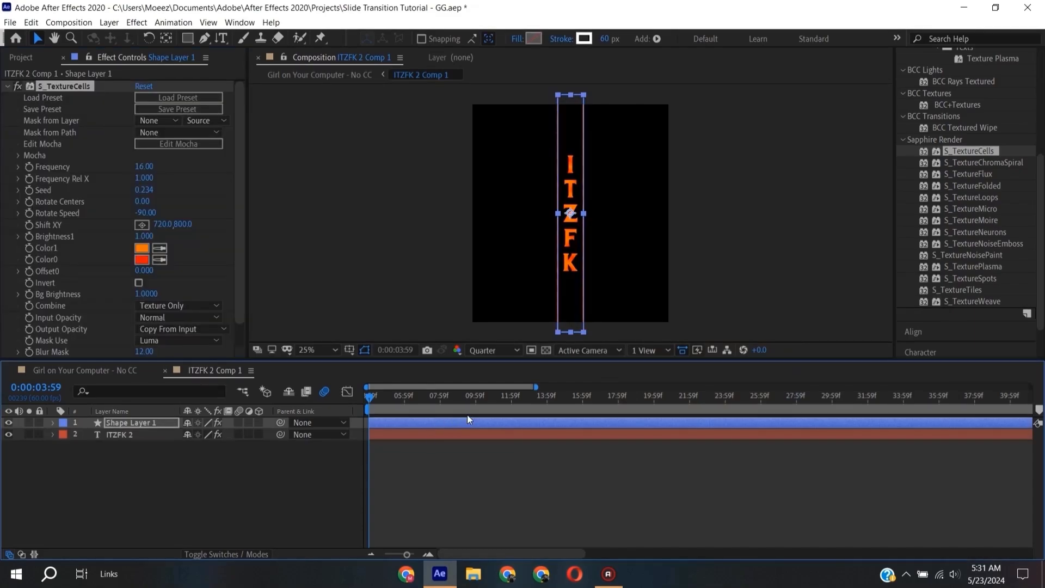
pyautogui.click(8, 86)
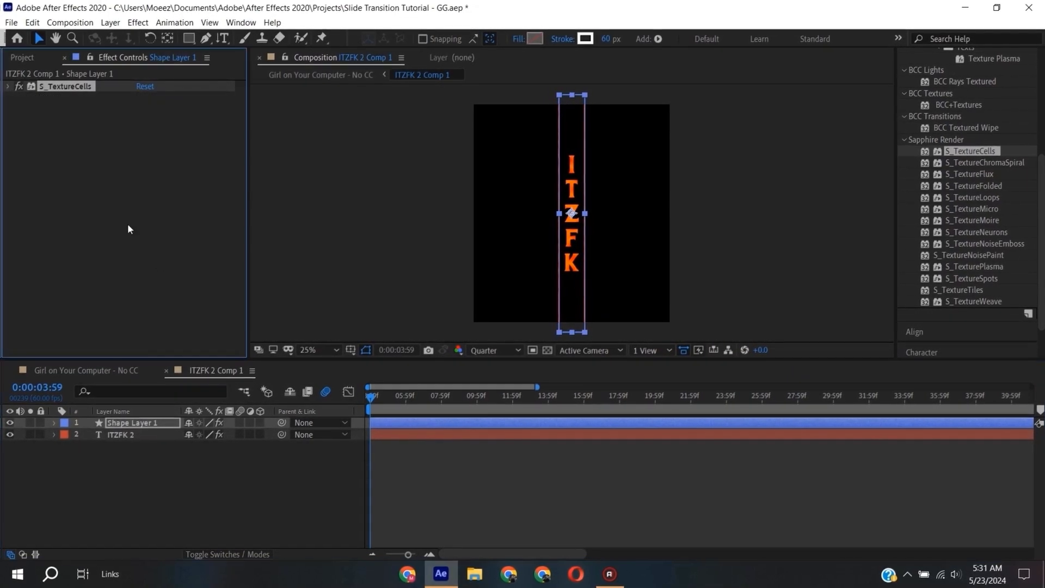
pyautogui.click(412, 435)
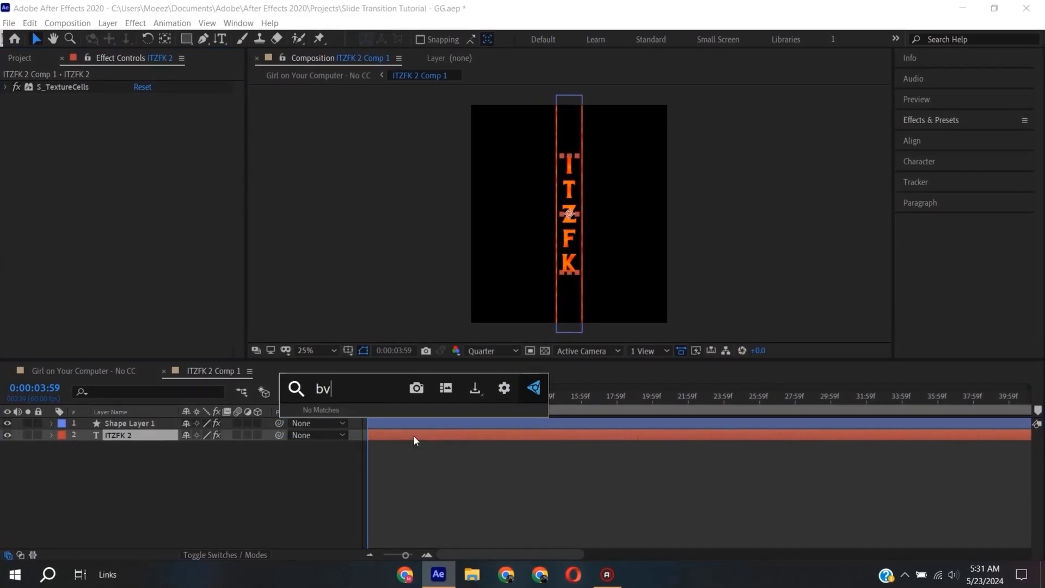
pyautogui.click(122, 423)
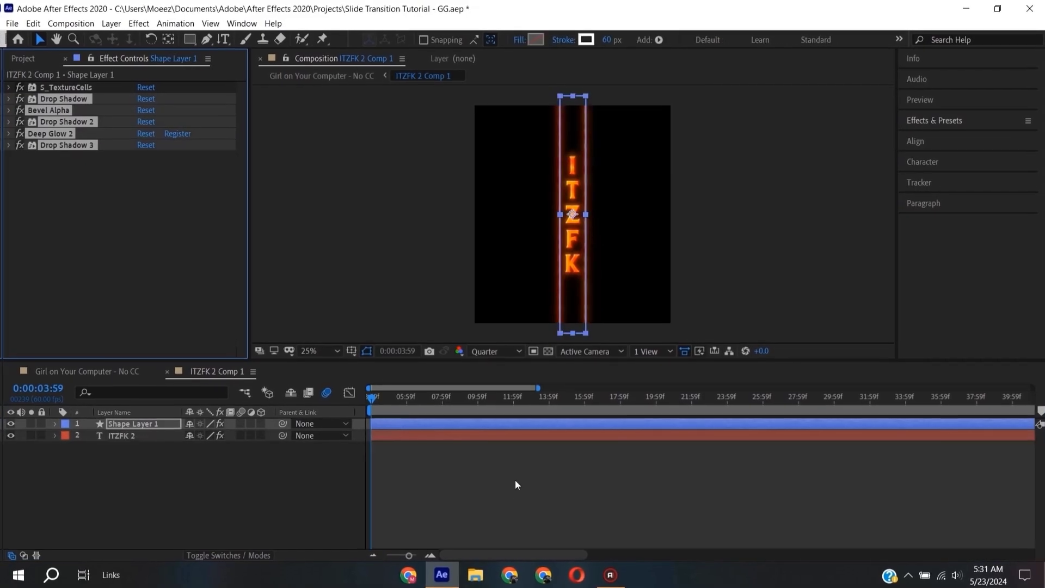
pyautogui.click(515, 479)
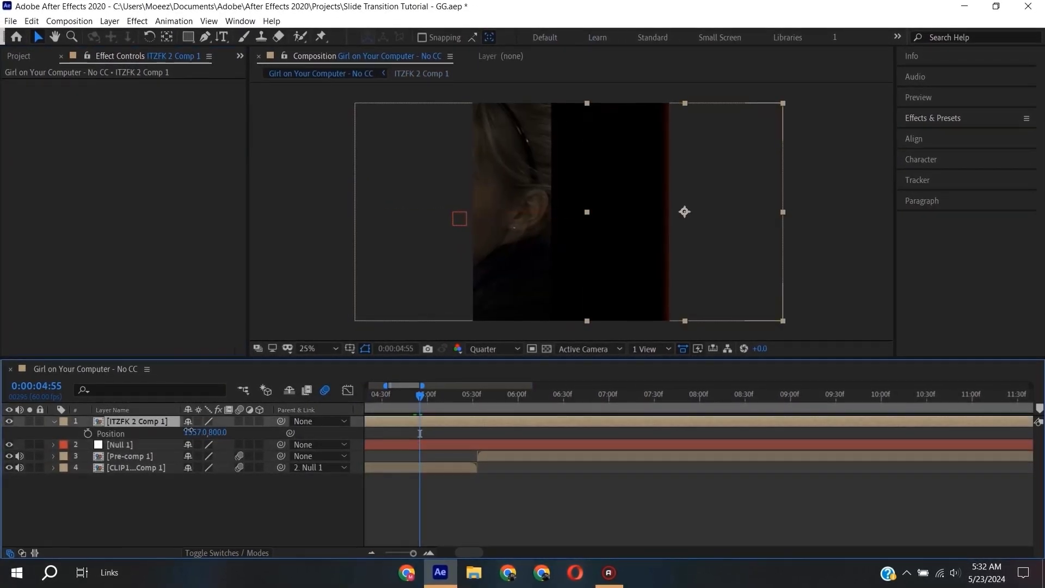
# Slide ITZFK 2 Comp 1 left to about X 692 and parent it to Null 1.
pyautogui.moveTo(196, 433); pyautogui.dragTo(133, 427)
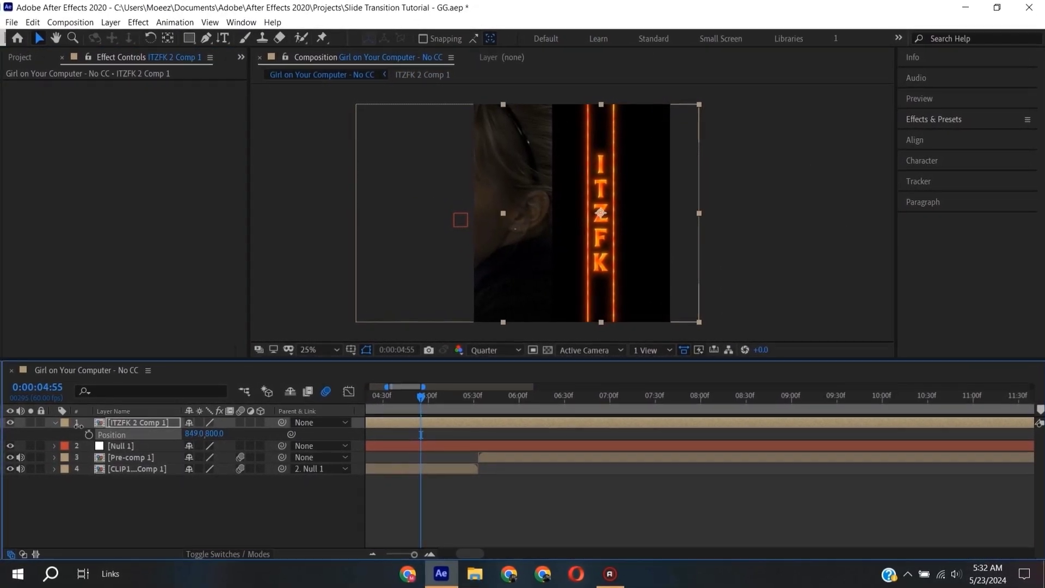
pyautogui.moveTo(200, 433); pyautogui.dragTo(159, 433)
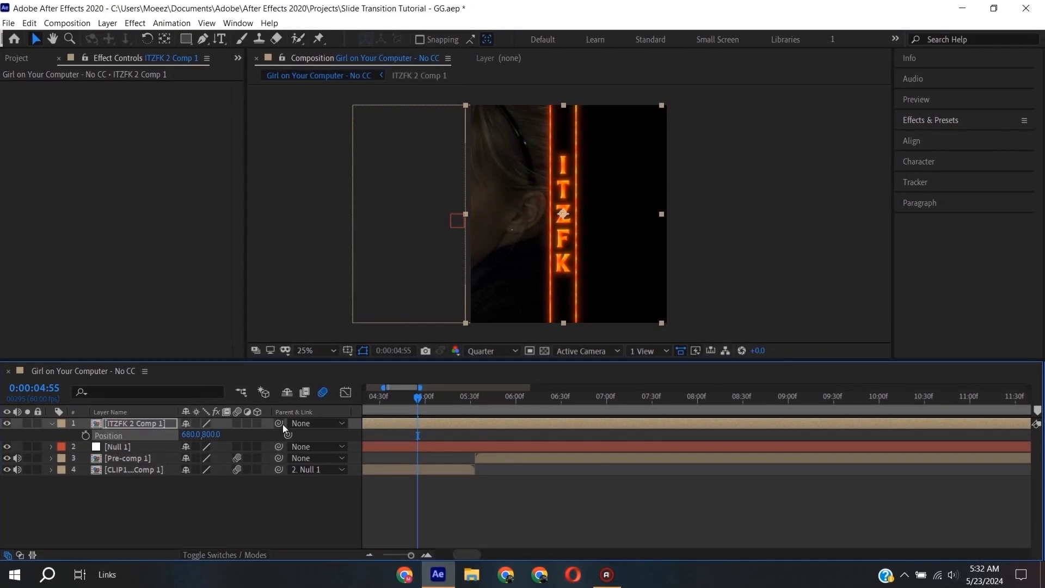
pyautogui.moveTo(282, 424); pyautogui.dragTo(142, 447)
pyautogui.moveTo(418, 388)
pyautogui.mouseDown()
pyautogui.moveTo(471, 402)
pyautogui.moveTo(445, 403)
pyautogui.mouseUp()
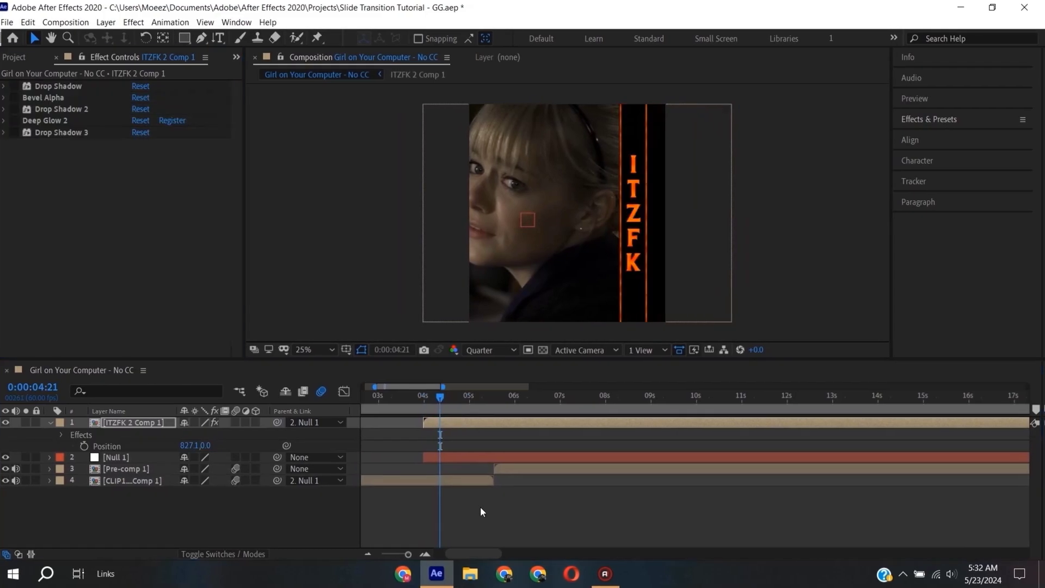
# Check Null 1's Position keyframes and step one frame past the last keyframe.
pyautogui.click(492, 433)
pyautogui.press('u')
pyautogui.press('k')
pyautogui.press('j')
pyautogui.press('k')
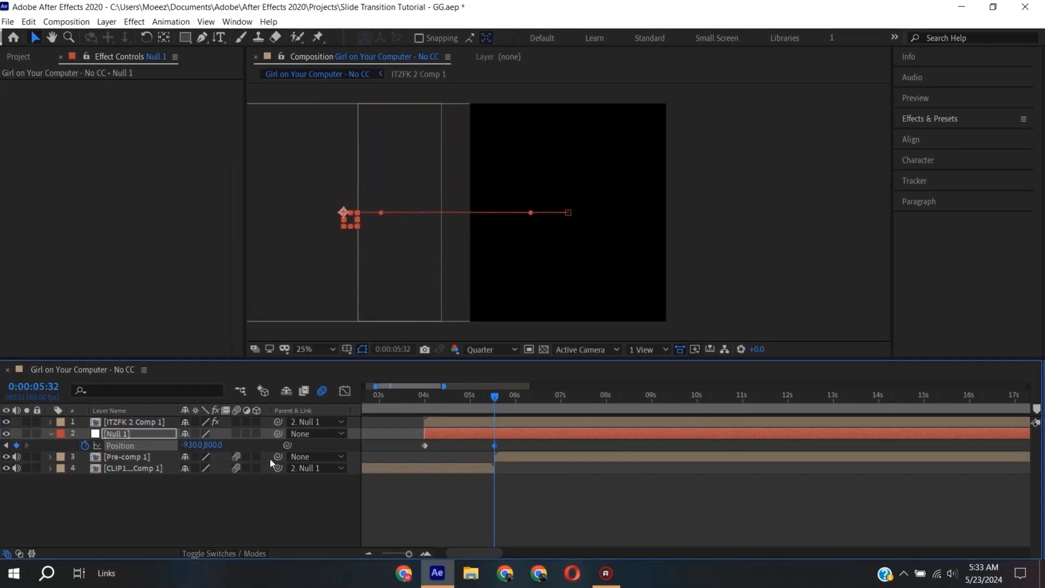
pyautogui.press('u')
pyautogui.press('pagedown')
# Duplicate Pre-comp 1 as a freeze frame starting at the playhead, splitting the original there.
pyautogui.click(483, 445)
pyautogui.hotkey('ctrl', 'd')
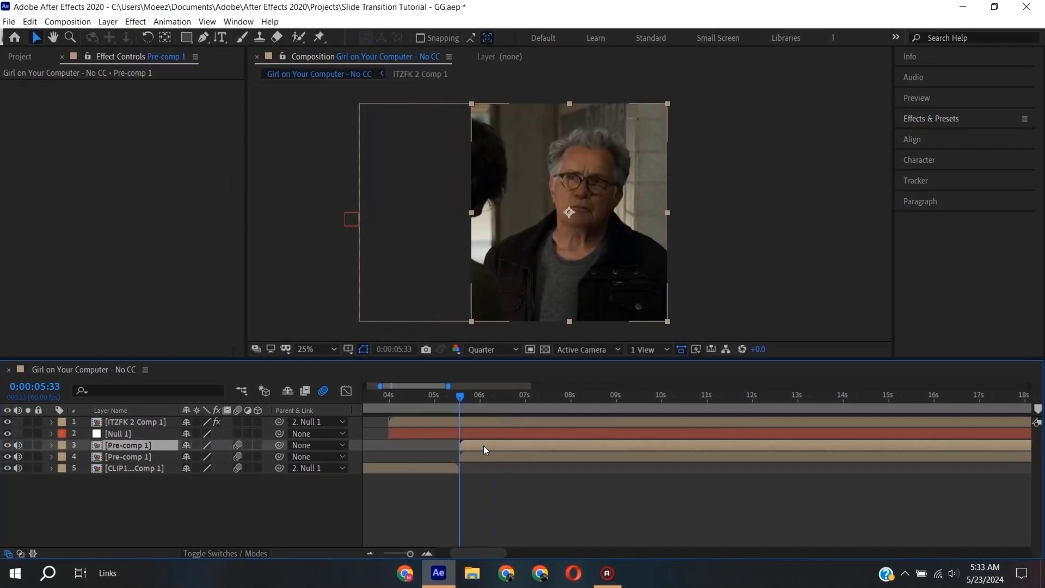
pyautogui.rightClick(484, 445)
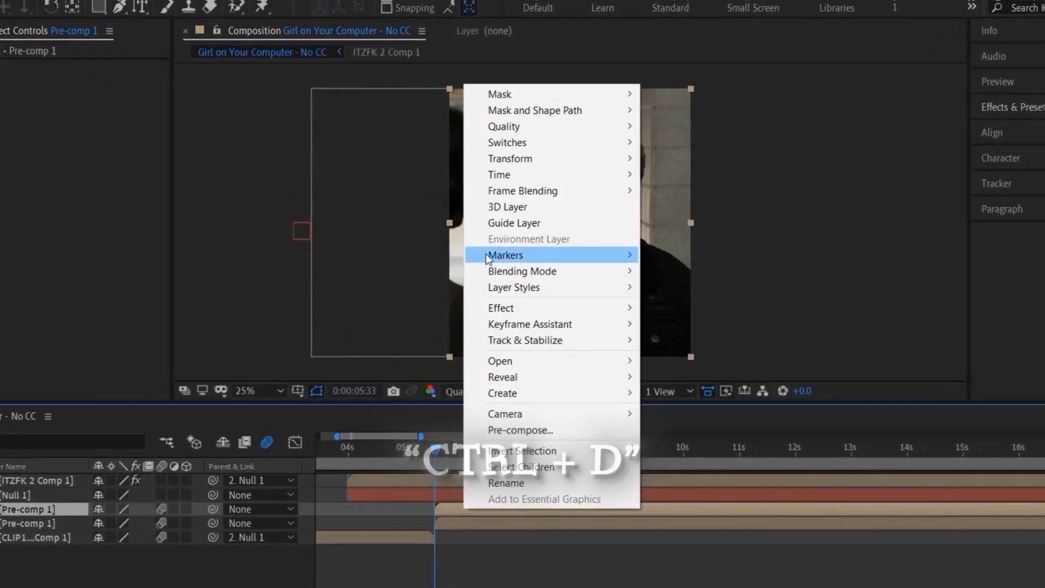
pyautogui.moveTo(481, 170)
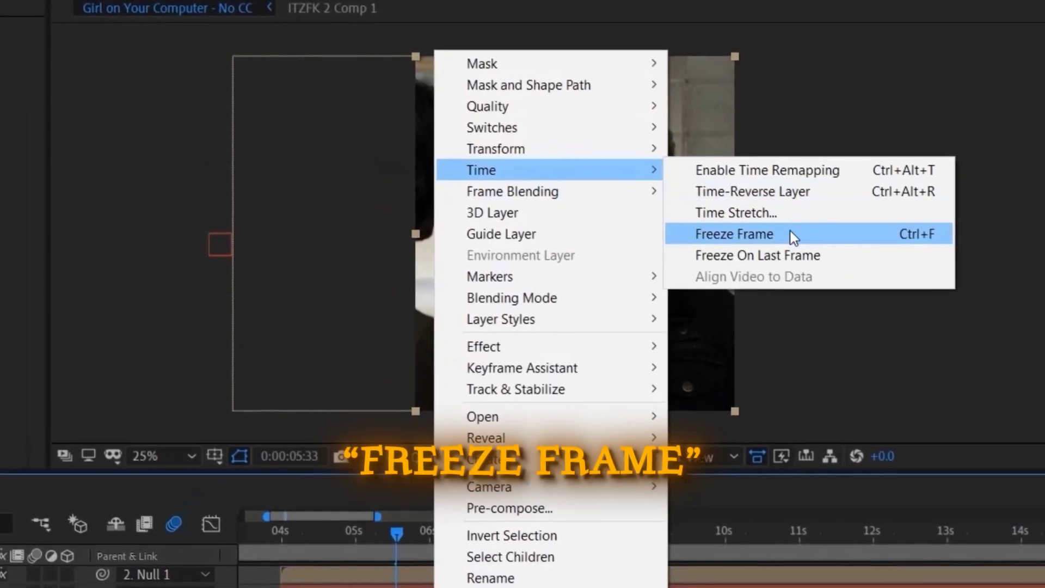
pyautogui.click(790, 232)
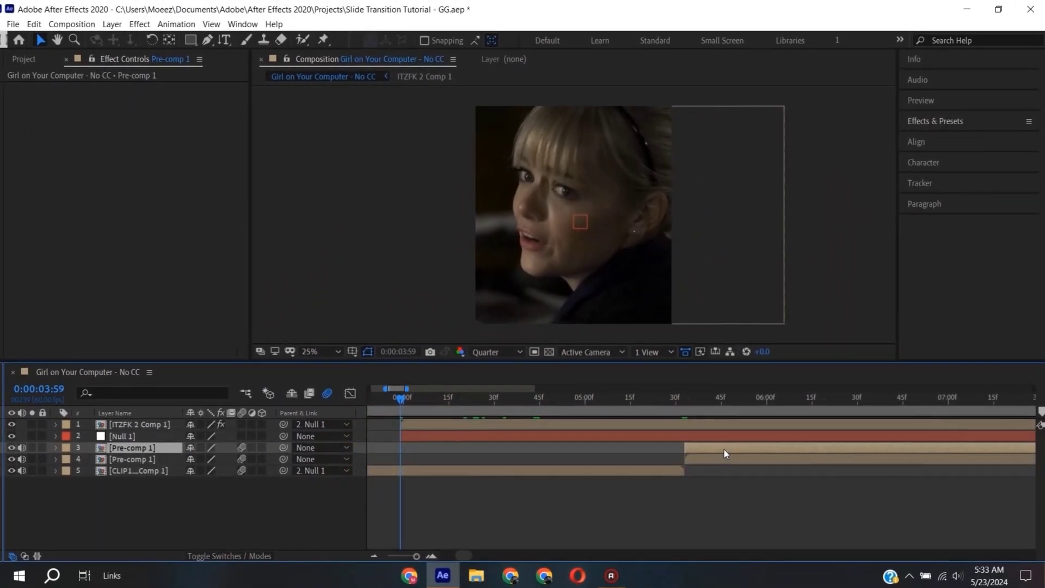
pyautogui.moveTo(724, 448); pyautogui.dragTo(429, 452)
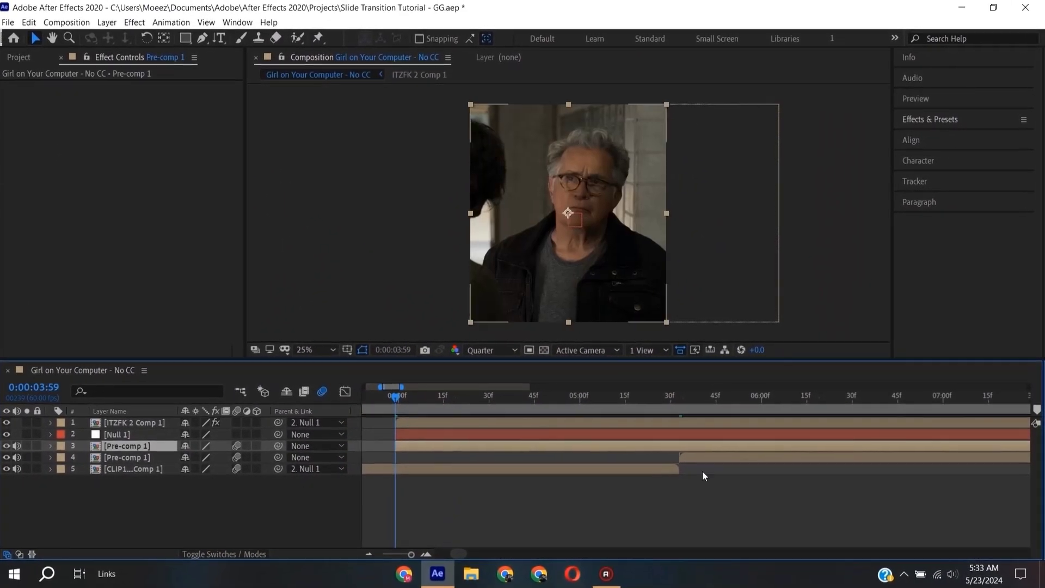
pyautogui.click(690, 457)
pyautogui.click(687, 446)
pyautogui.hotkey('ctrl', 'shift', 'd')
pyautogui.press('Delete')
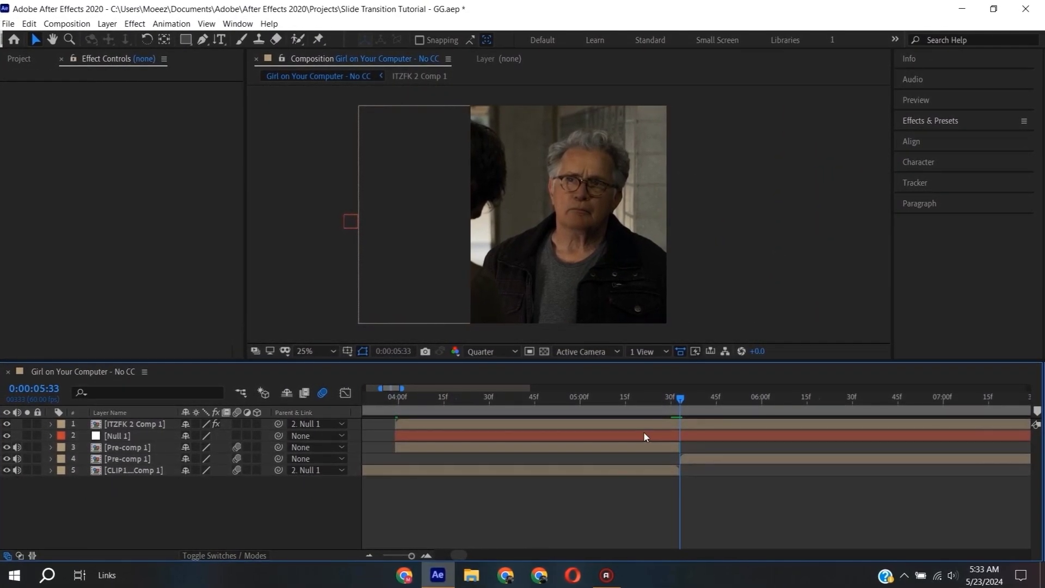
# Parent both Pre-comp 1 layers to Null 1 and retime its last keyframe to 0:00:05:32.
pyautogui.click(673, 432)
pyautogui.press('u')
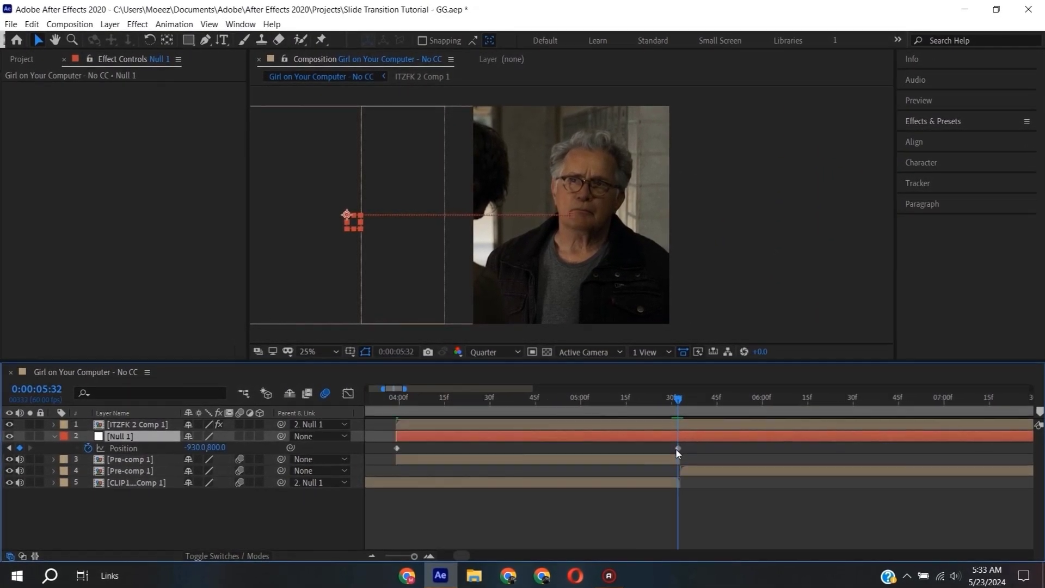
pyautogui.click(677, 455)
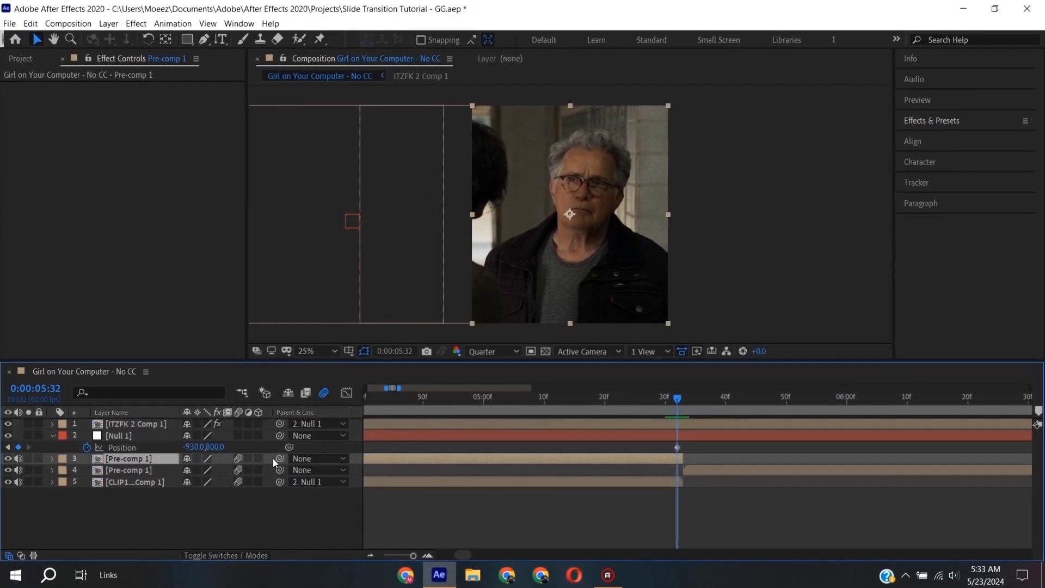
pyautogui.moveTo(276, 460); pyautogui.dragTo(161, 442)
pyautogui.click(563, 435)
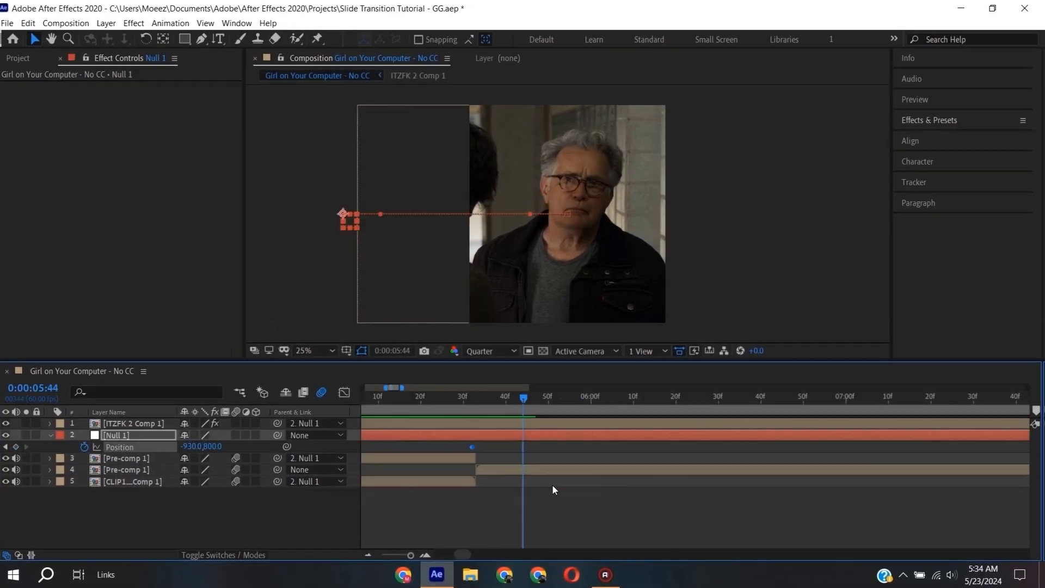
pyautogui.click(528, 469)
pyautogui.moveTo(278, 474); pyautogui.dragTo(115, 437)
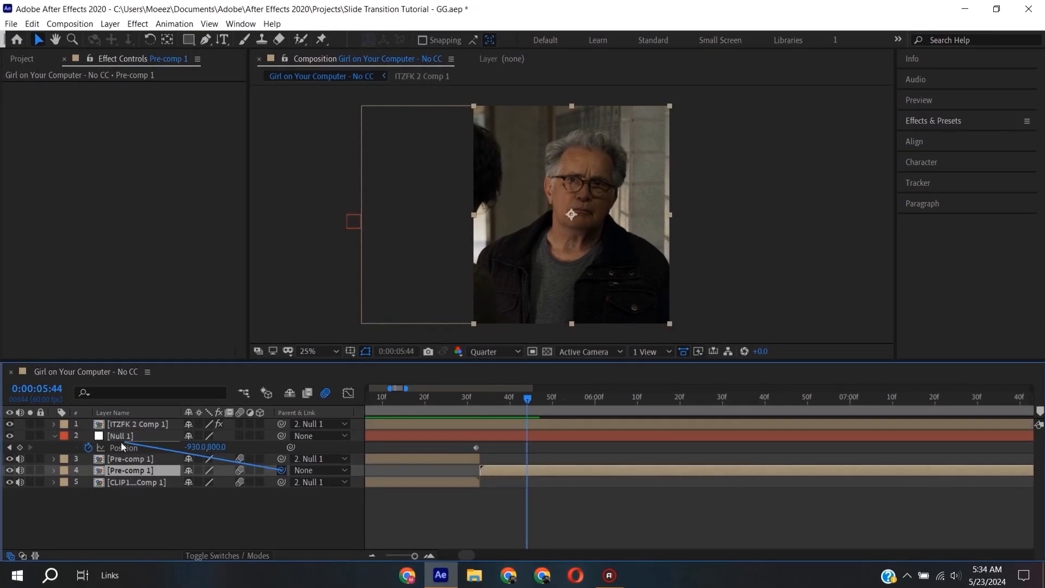
pyautogui.press('-')
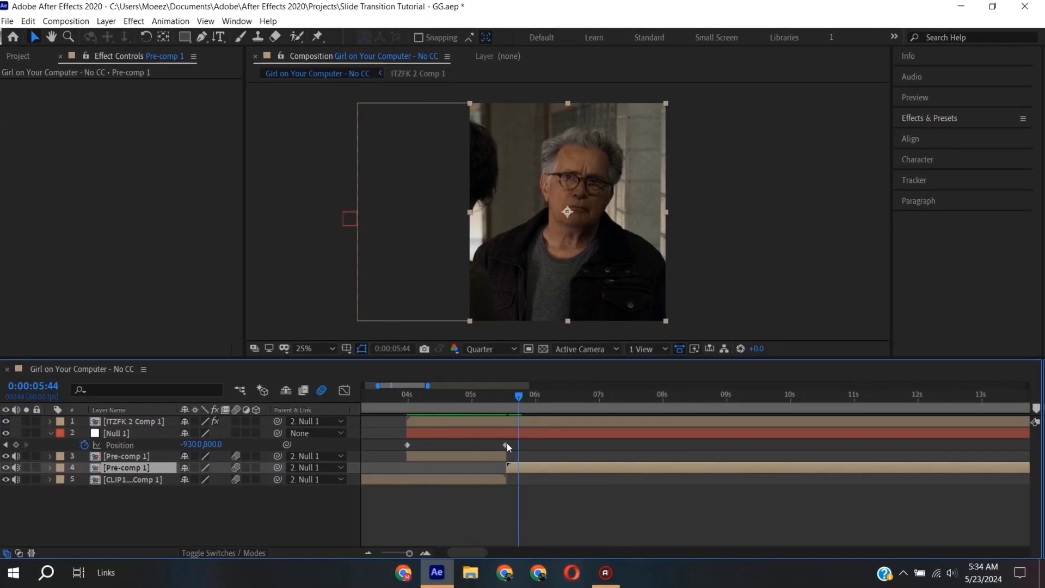
pyautogui.moveTo(509, 444); pyautogui.dragTo(573, 452)
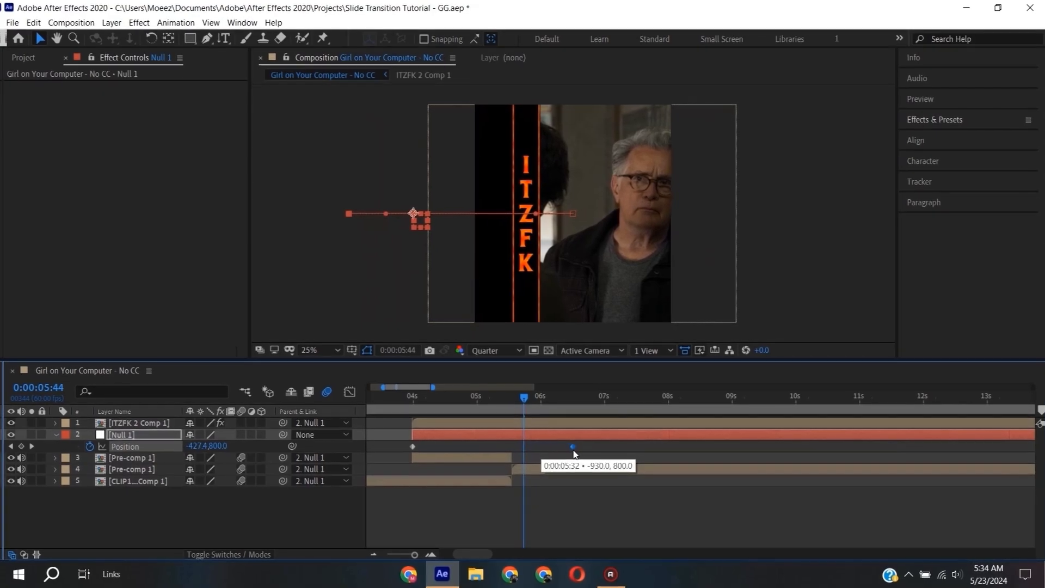
# Duplicate CLIP1 Comp 1 and freeze the copy at 0:00:05:32.
pyautogui.click(477, 480)
pyautogui.press('o')
pyautogui.scroll(3, 477, 479)
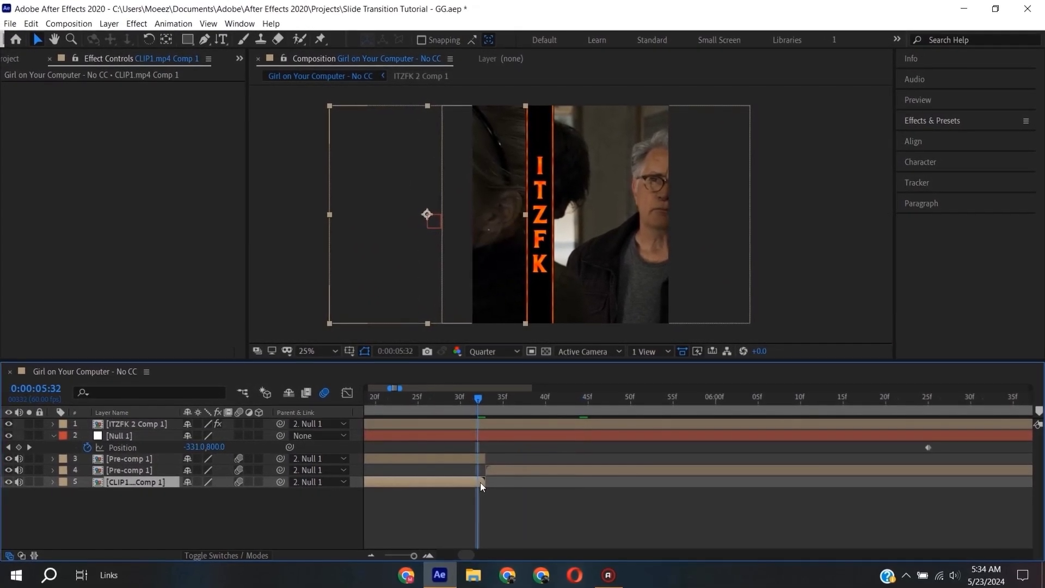
pyautogui.hotkey('ctrl', 'd')
pyautogui.rightClick(483, 482)
pyautogui.moveTo(502, 215)
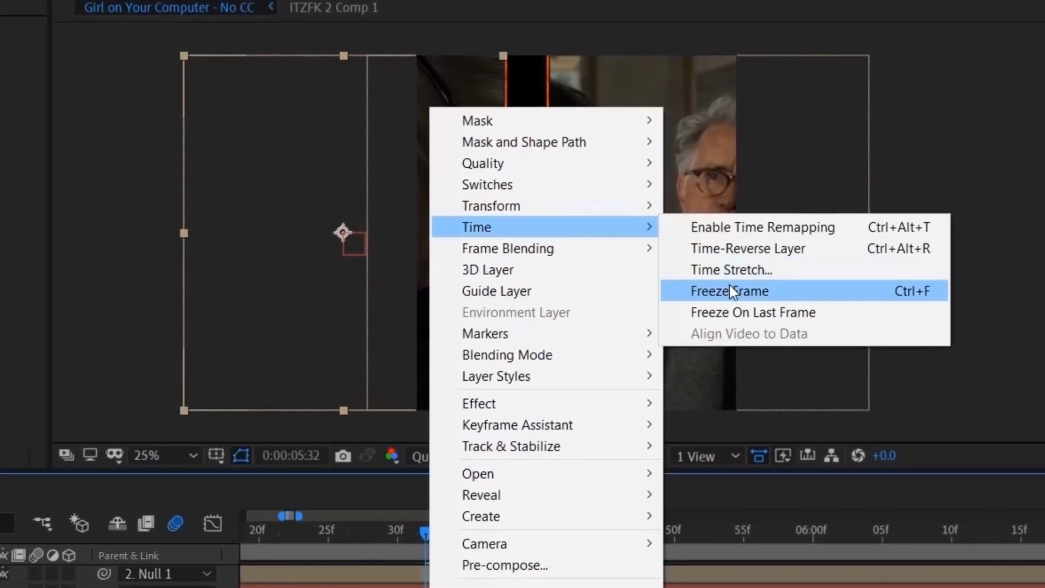
pyautogui.click(728, 286)
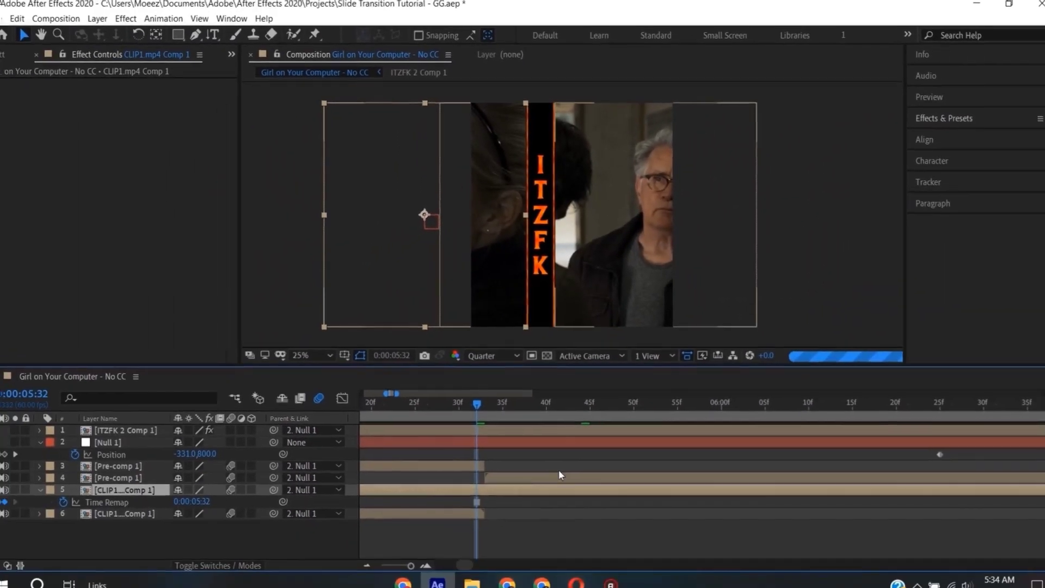
pyautogui.hscroll(-3, 559, 473)
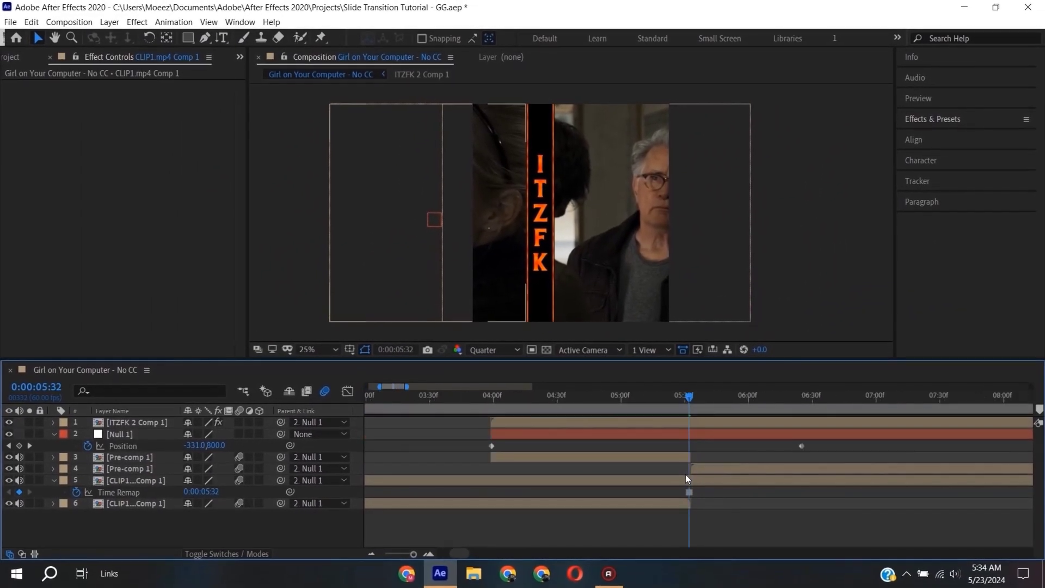
pyautogui.click(658, 480)
pyautogui.scroll(4, 658, 482)
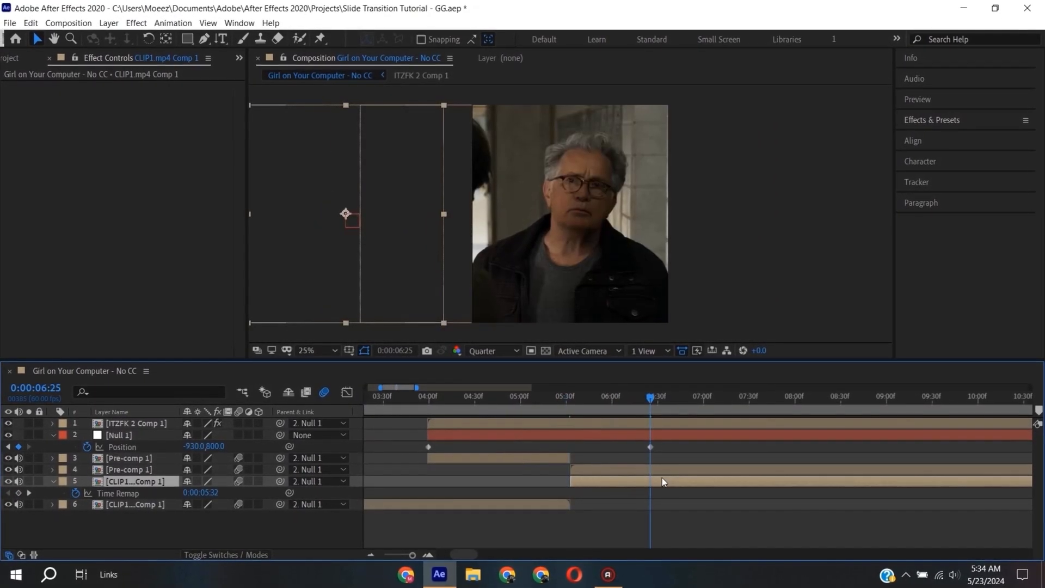
# Apply Easy Ease to both of Null 1's Position keyframes.
pyautogui.click(526, 438)
pyautogui.press('p')
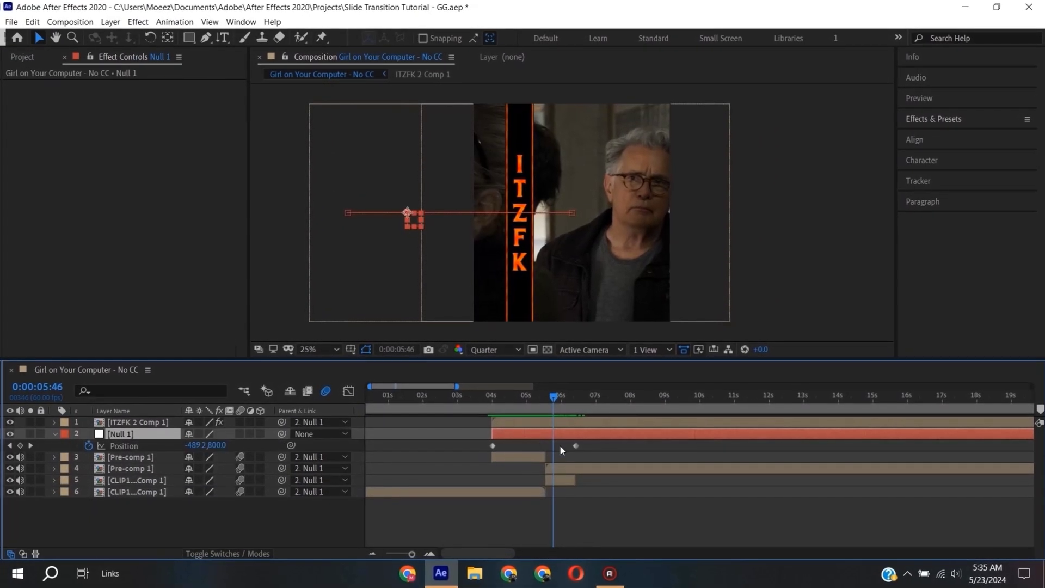
pyautogui.moveTo(619, 454); pyautogui.dragTo(493, 441)
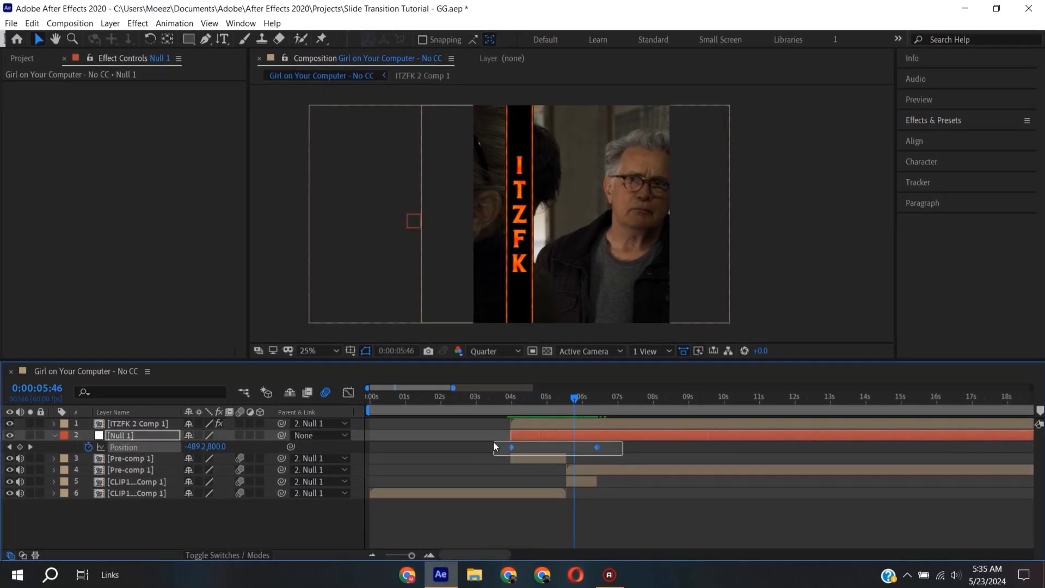
pyautogui.press('F9')
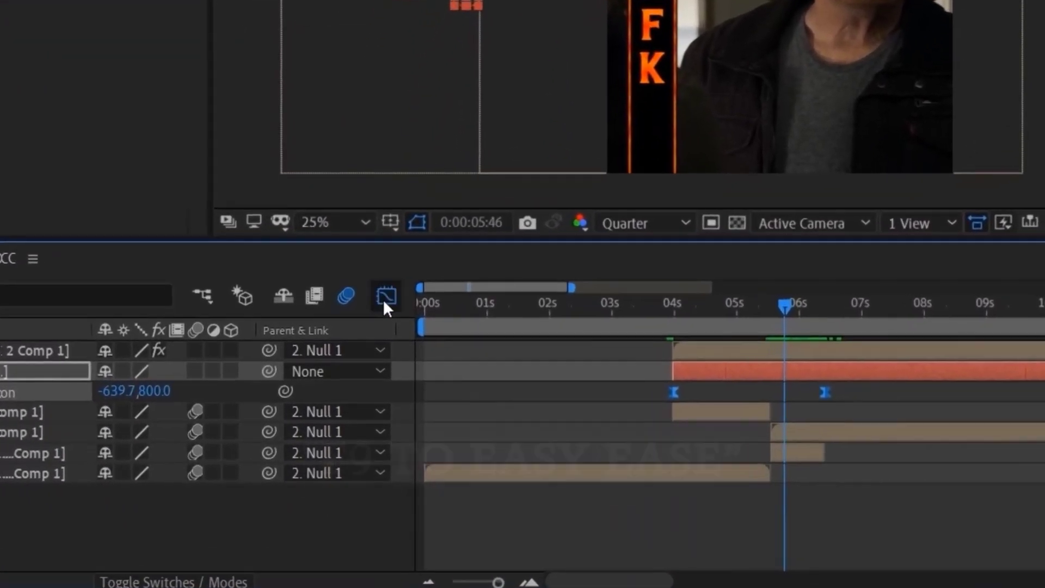
# Drag the Position influence handles so the slide starts fast and trails off.
pyautogui.click(383, 298)
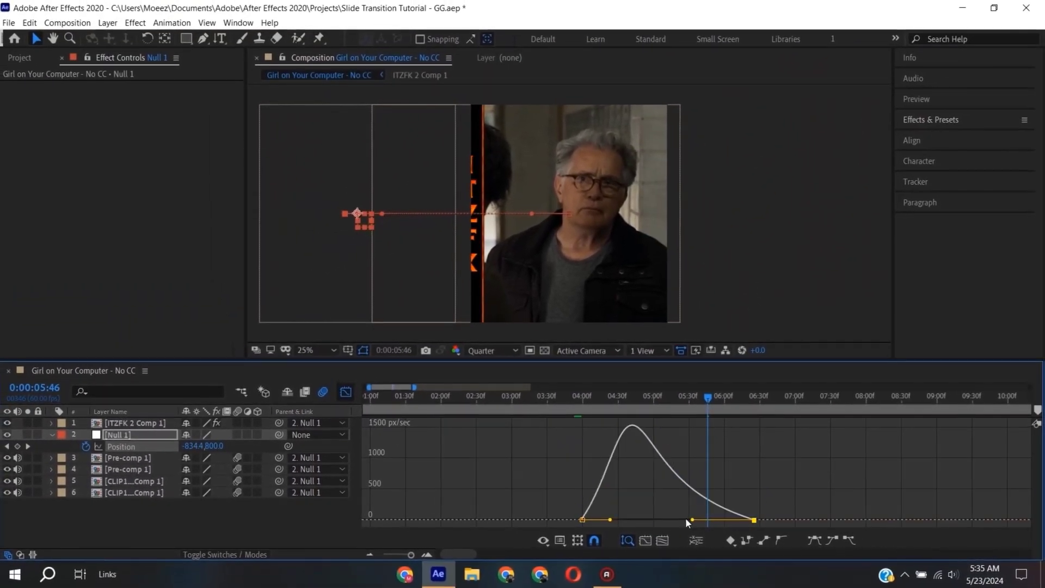
pyautogui.moveTo(684, 517); pyautogui.dragTo(933, 519)
pyautogui.moveTo(662, 521); pyautogui.dragTo(644, 514)
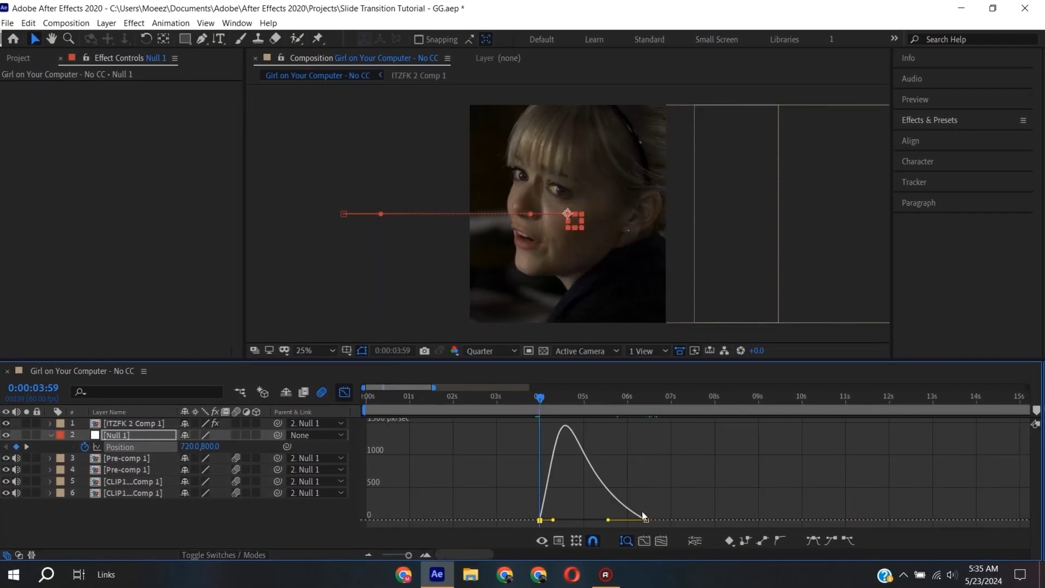
# Preview the slide, then split Null 1 and ITZFK 2 Comp 1 at the playhead.
pyautogui.click(345, 392)
pyautogui.press('space')
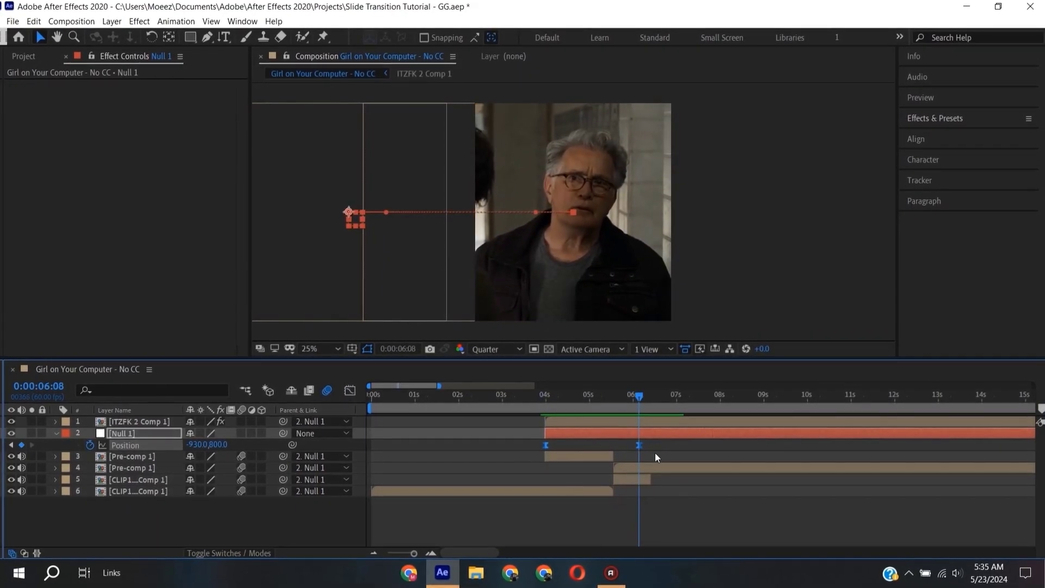
pyautogui.keyDown('ctrl'); pyautogui.click(641, 422); pyautogui.keyUp('ctrl')
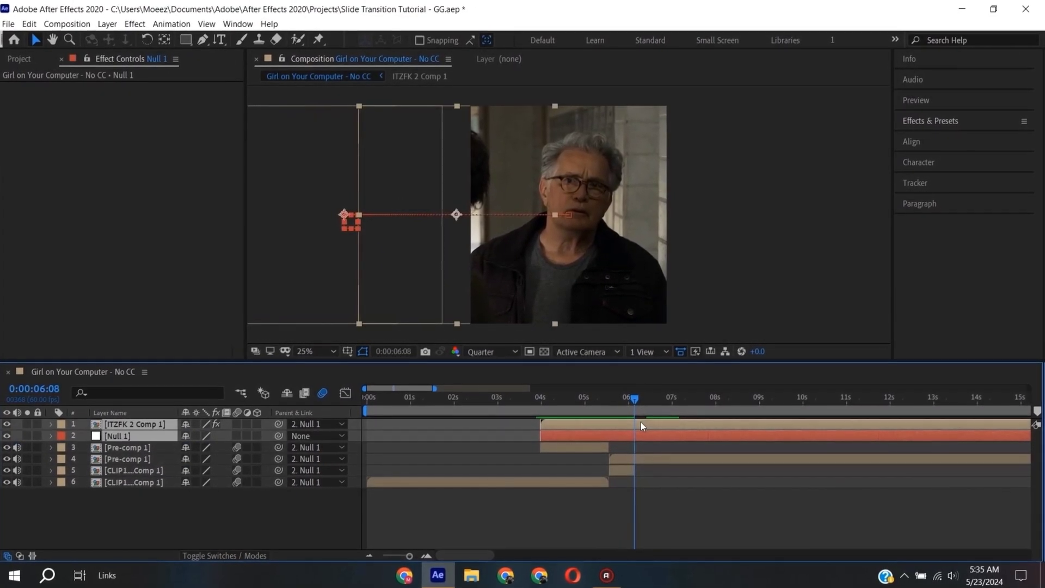
pyautogui.hotkey('ctrl', 'shift', 'd')
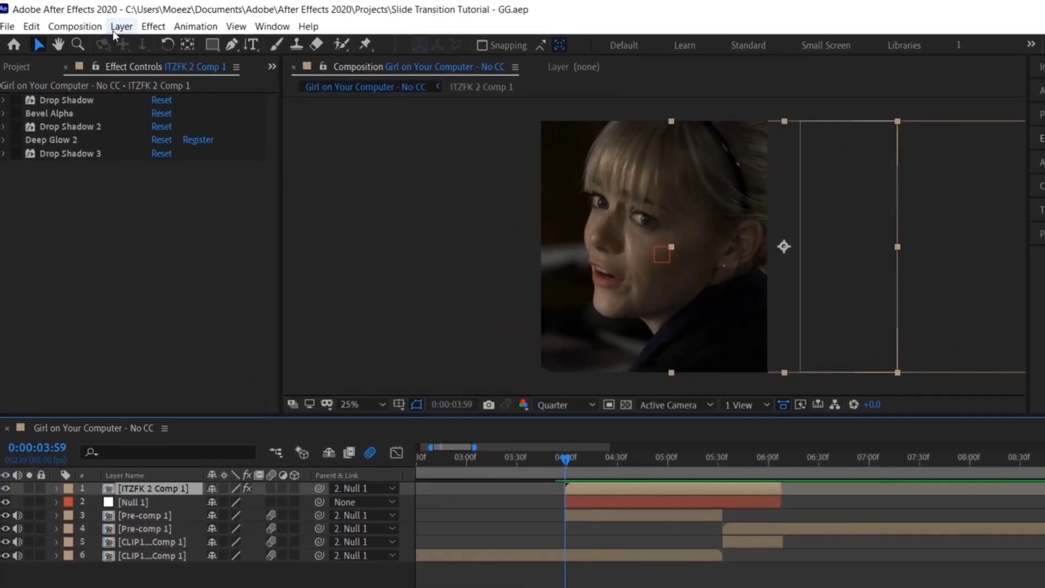
# Create a comp-sized black solid layer.
pyautogui.click(107, 23)
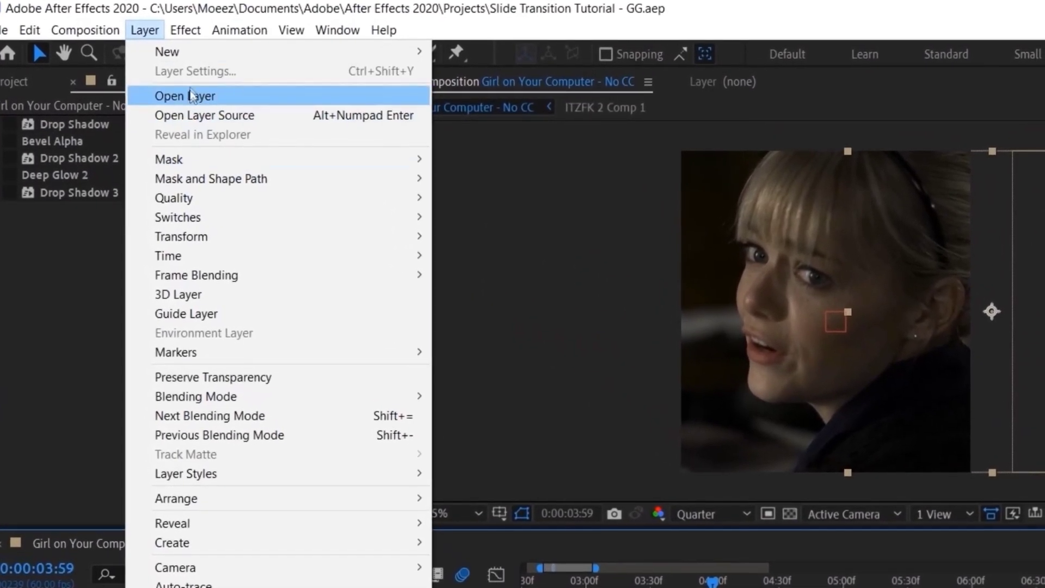
pyautogui.moveTo(167, 51)
pyautogui.click(553, 69)
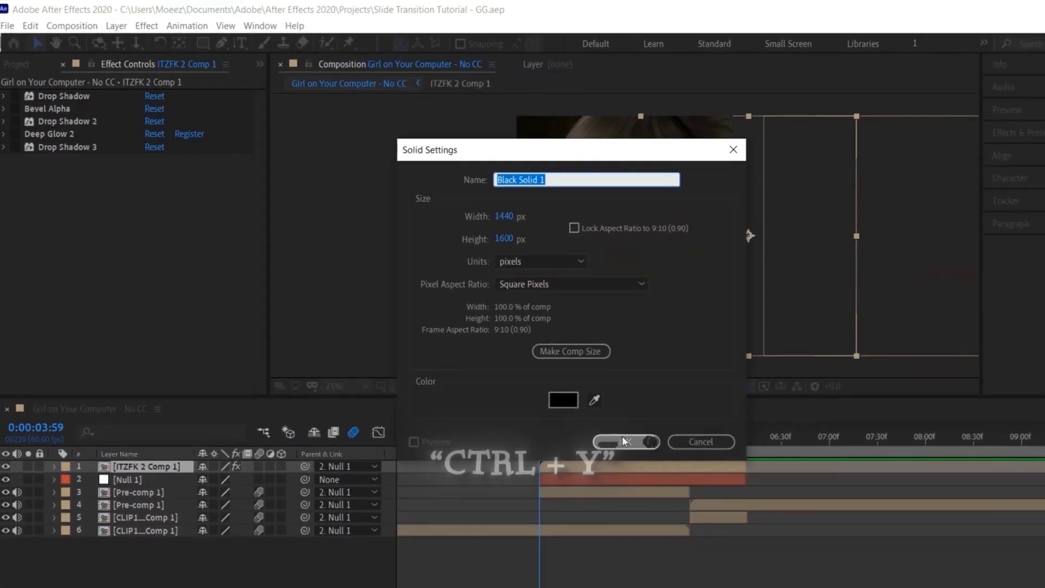
pyautogui.click(617, 438)
# Trim the black solid to cover only the transition, 04:00f to about 06:08.
pyautogui.hotkey('ctrl', 'shift', 'd')
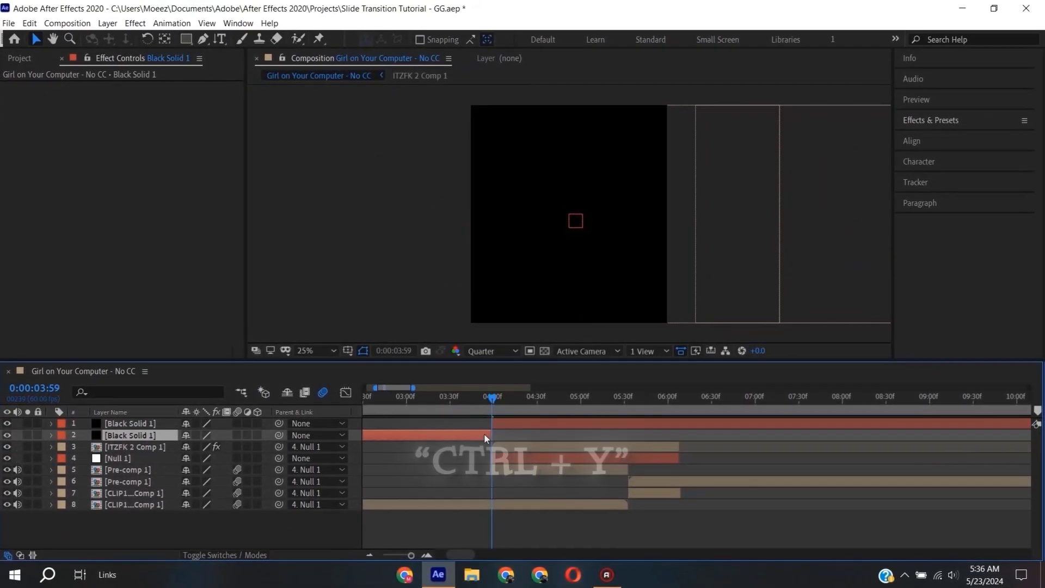
pyautogui.press('Delete')
pyautogui.click(692, 421)
pyautogui.hotkey('alt', ']')
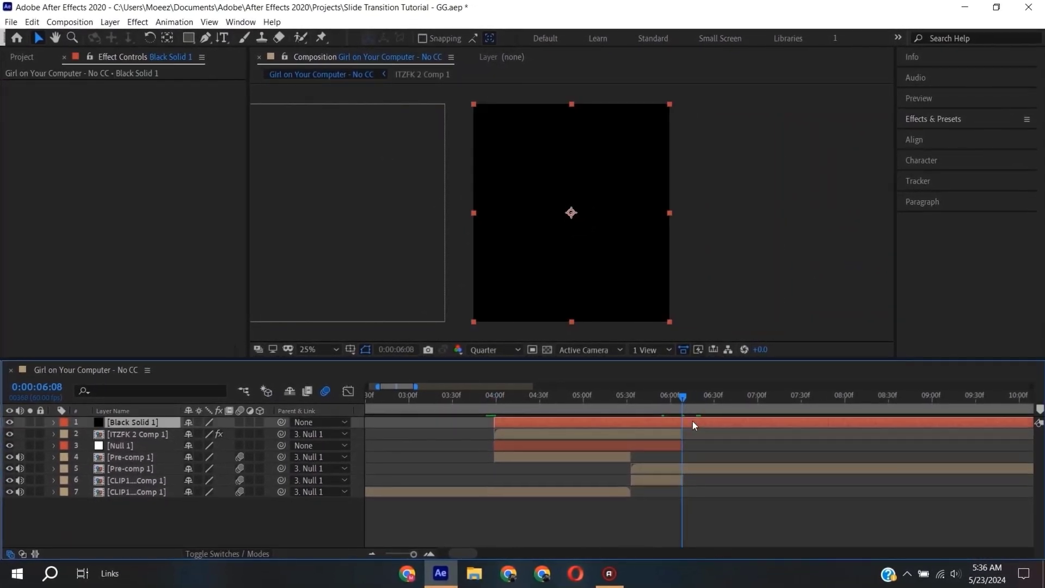
pyautogui.press('i')
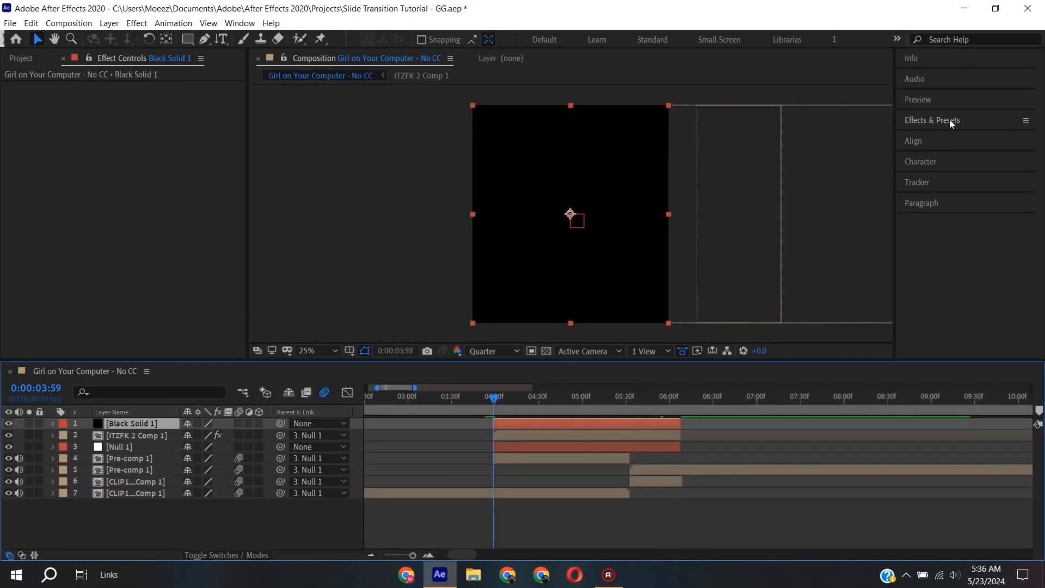
# Find 'jaws' in Effects & Presets, apply CC Jaws to Black Solid 1, and set Height 0%.
pyautogui.click(949, 119)
pyautogui.click(949, 134)
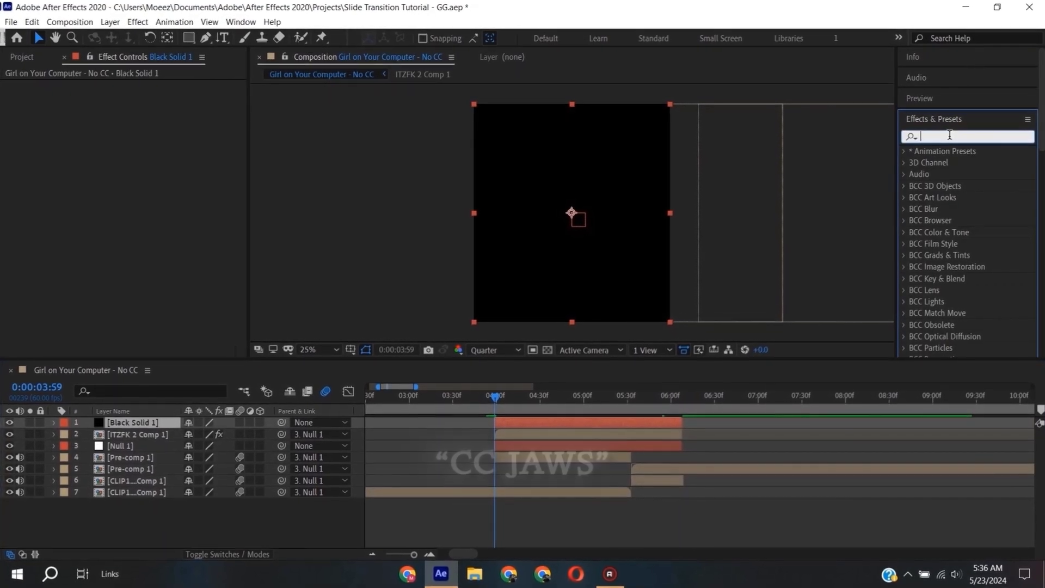
pyautogui.write('jaws')
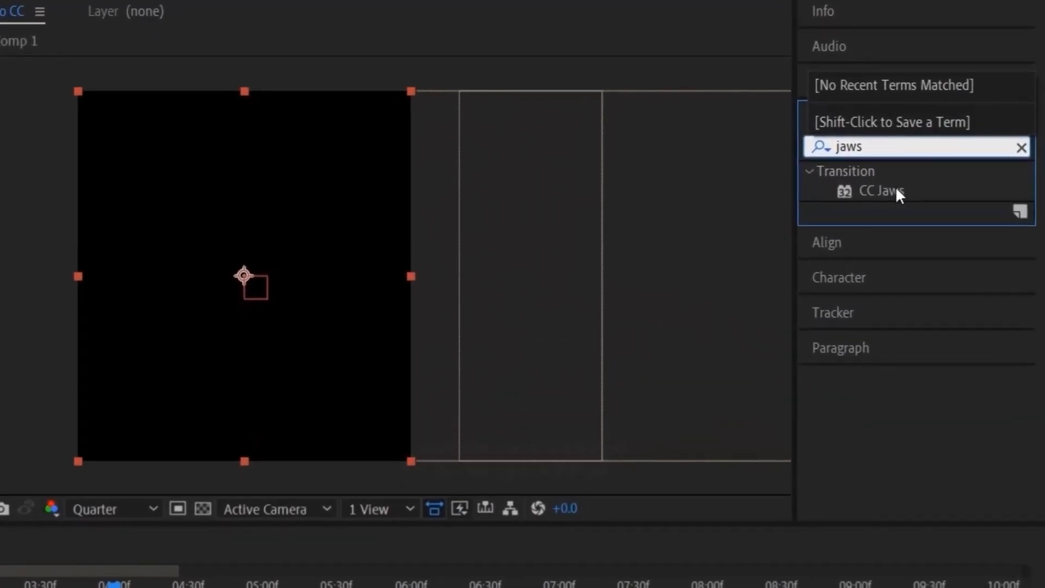
pyautogui.moveTo(895, 186); pyautogui.dragTo(522, 448)
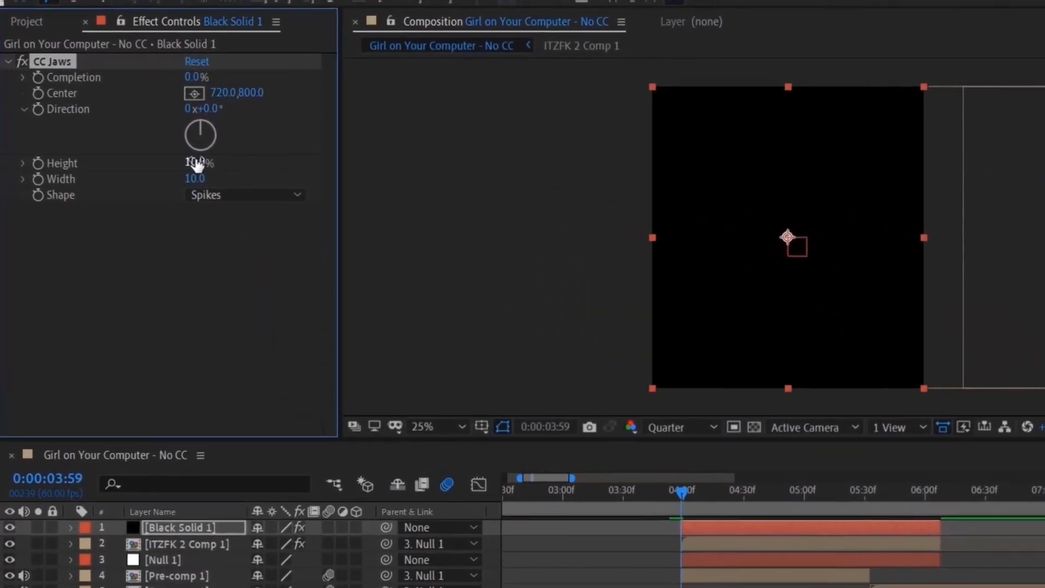
pyautogui.click(194, 163)
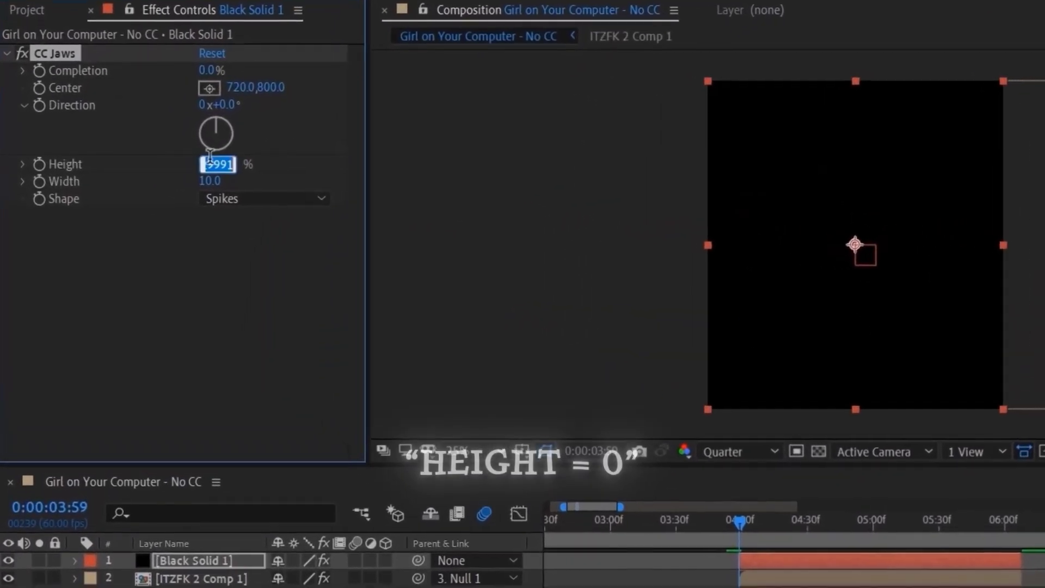
pyautogui.write('0')
pyautogui.press('Return')
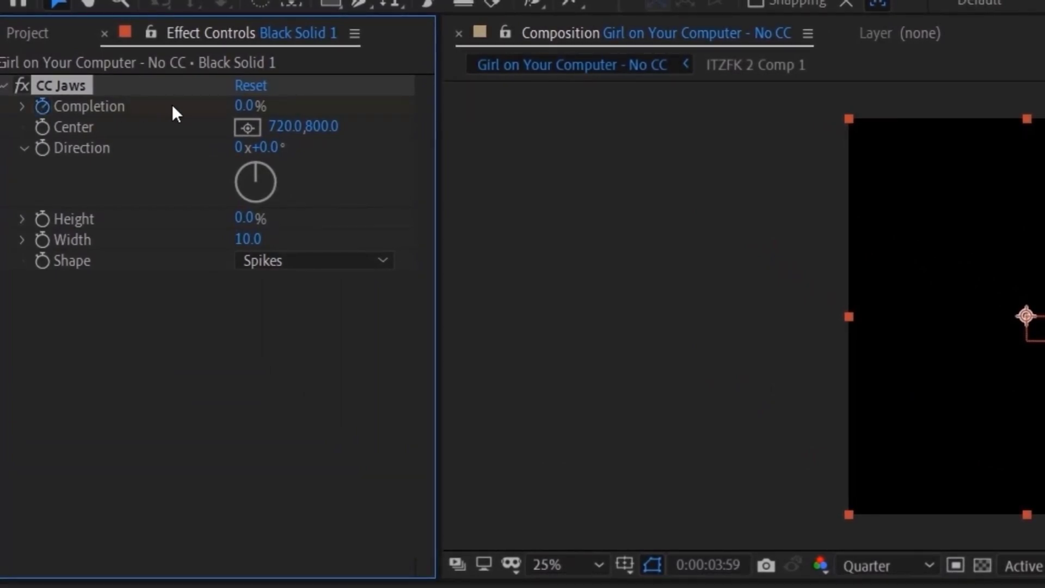
# Keyframe CC Jaws Completion at 100%, then 70%, then back to 100% across the cut.
pyautogui.click(243, 105)
pyautogui.write('00')
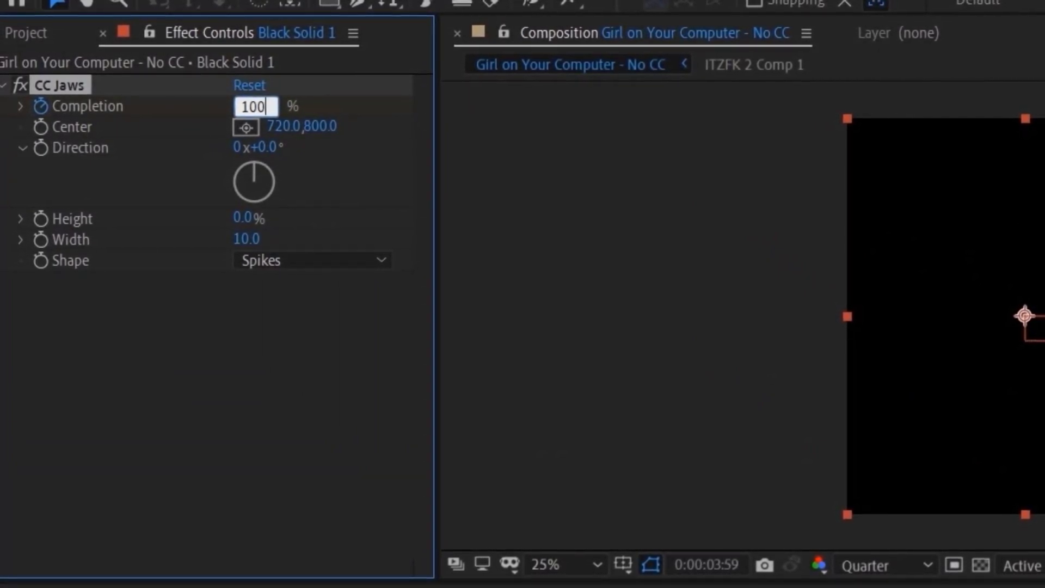
pyautogui.press('Return')
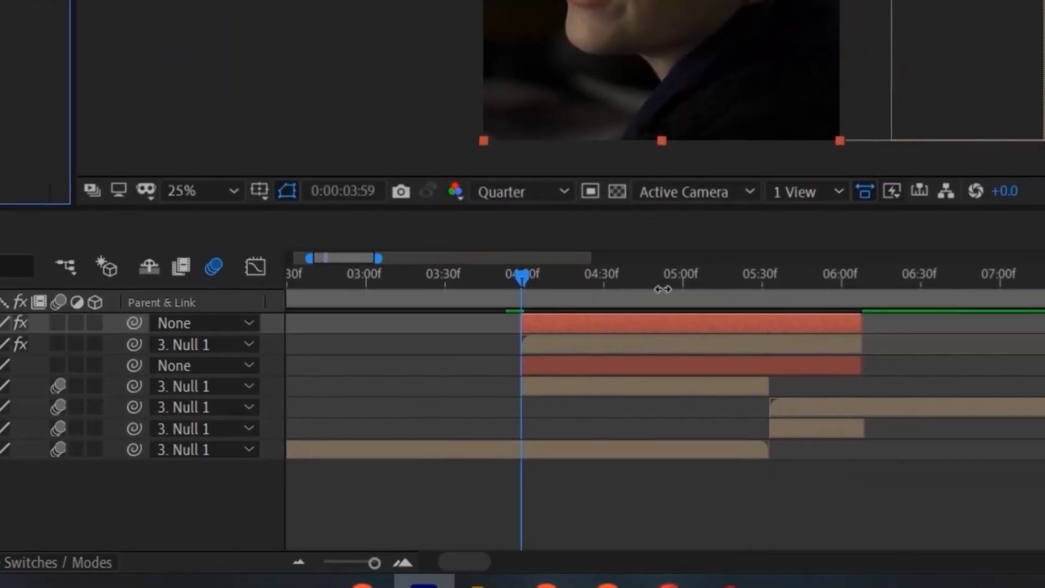
pyautogui.moveTo(655, 245); pyautogui.dragTo(700, 255)
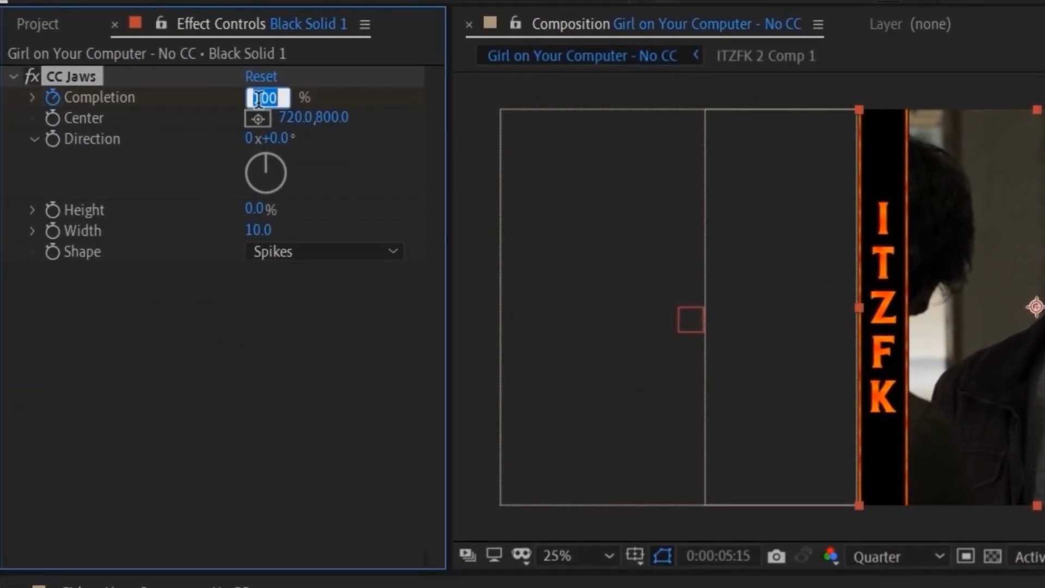
pyautogui.write('70')
pyautogui.press('Return')
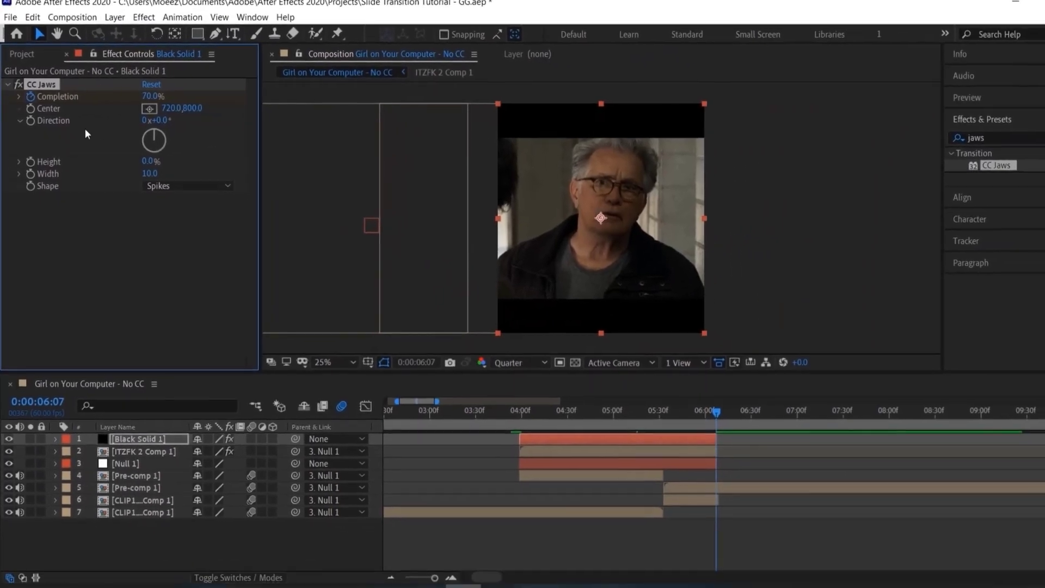
pyautogui.click(152, 95)
pyautogui.write('100')
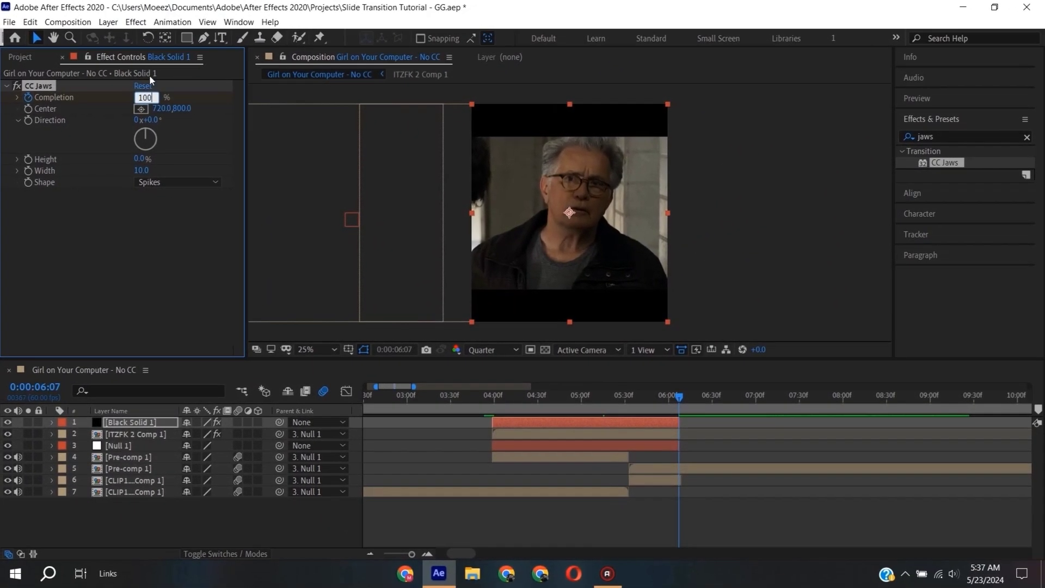
pyautogui.press('Return')
# Extend the black solid, enable its motion blur, and easy-ease the Completion keyframes.
pyautogui.press('u')
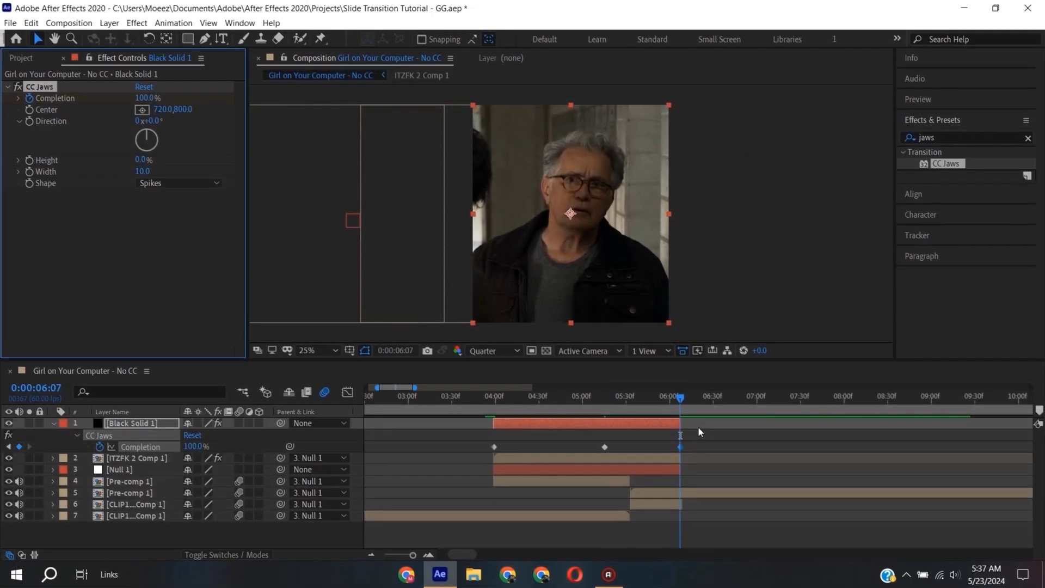
pyautogui.moveTo(679, 422)
pyautogui.mouseDown()
pyautogui.moveTo(714, 420)
pyautogui.moveTo(710, 448)
pyautogui.mouseUp()
pyautogui.press('-')
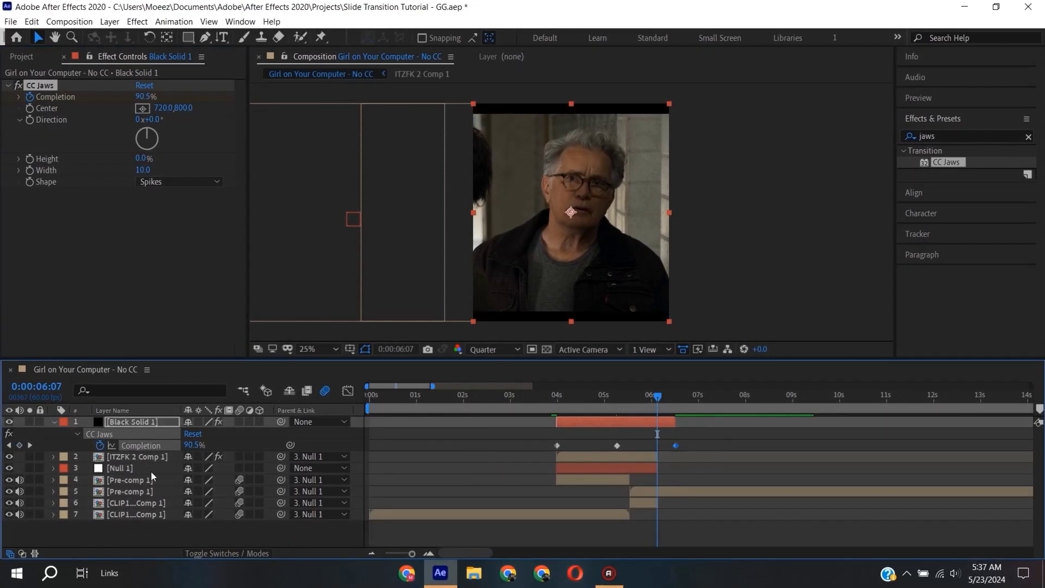
pyautogui.click(239, 421)
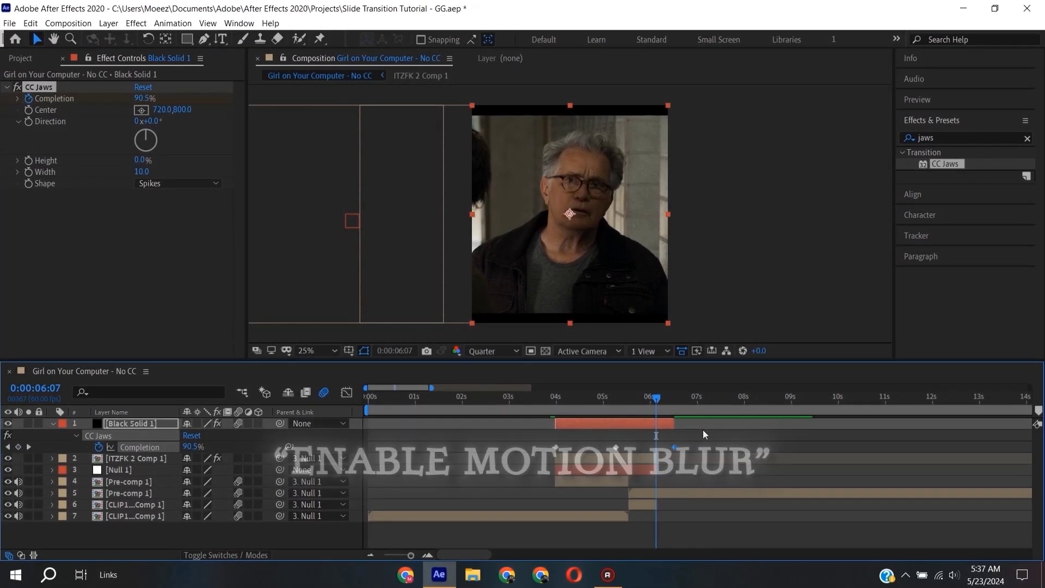
pyautogui.moveTo(716, 441); pyautogui.dragTo(498, 462)
pyautogui.press('F9')
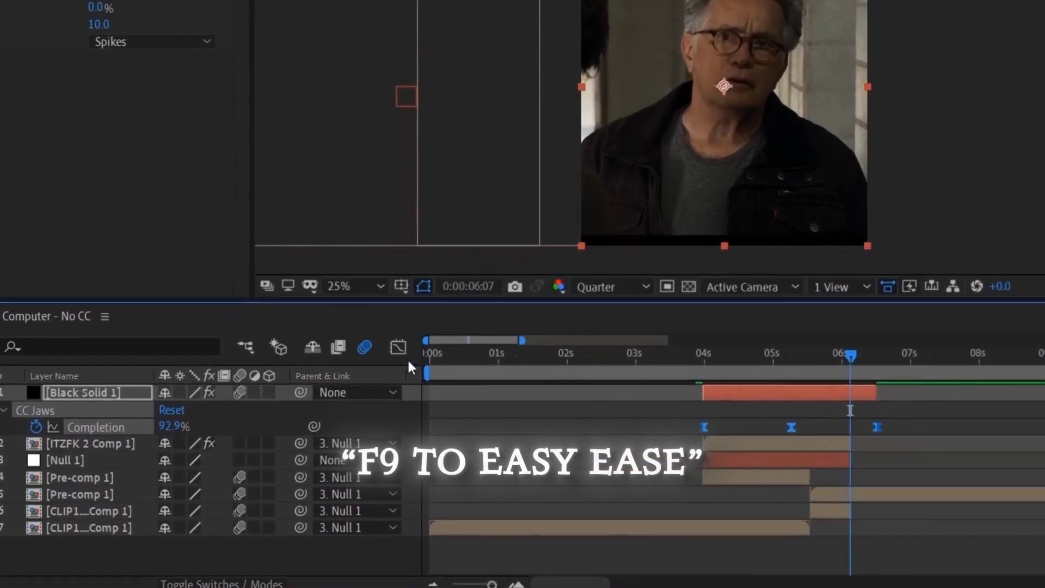
# Reshape the Completion speed curve's influence handles and preview the eased animation.
pyautogui.click(349, 391)
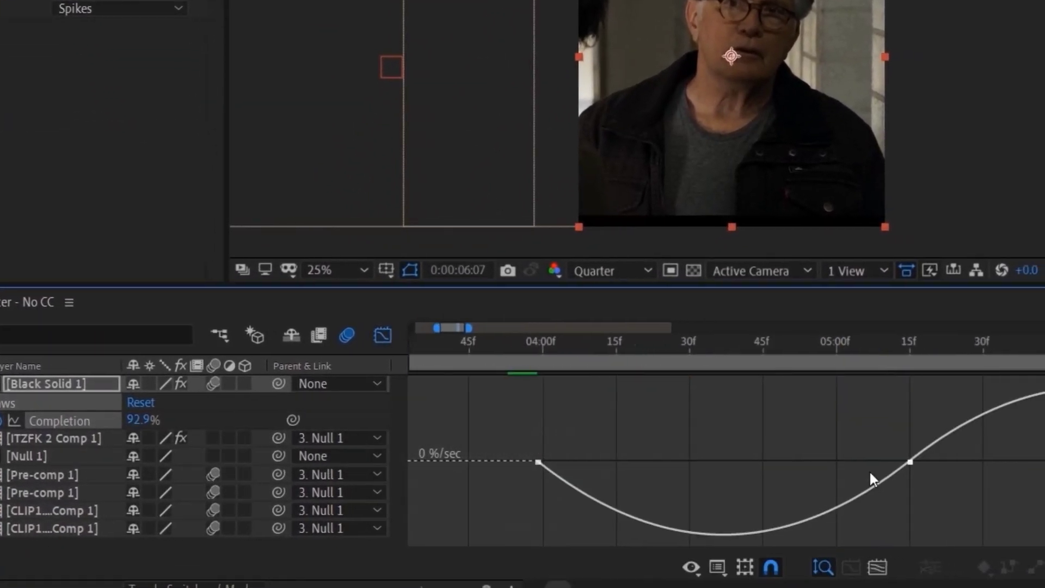
pyautogui.click(870, 479)
pyautogui.moveTo(632, 469); pyautogui.dragTo(534, 468)
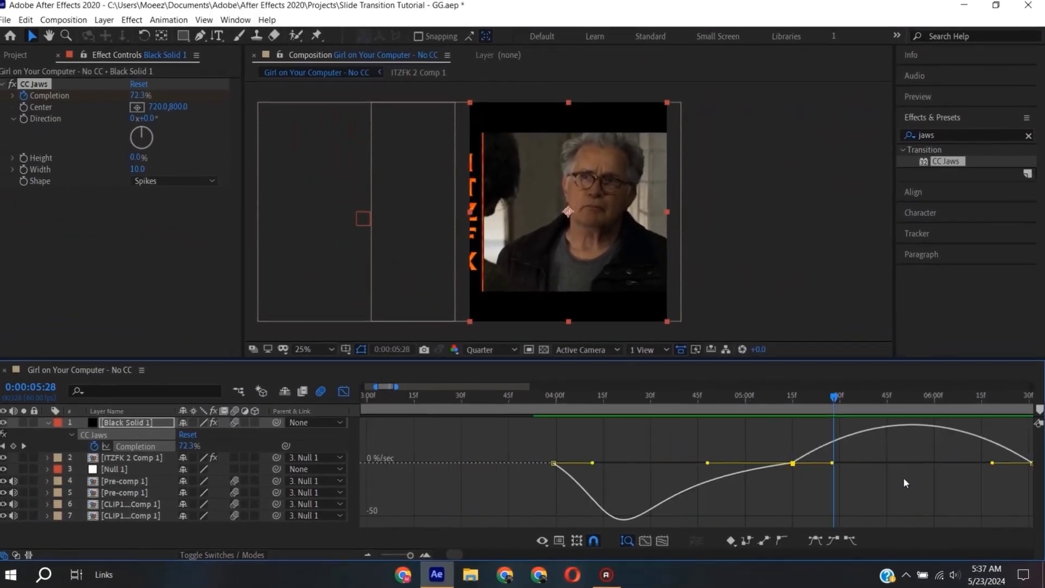
pyautogui.hscroll(3, 903, 483)
pyautogui.moveTo(700, 464); pyautogui.dragTo(744, 464)
pyautogui.press('space')
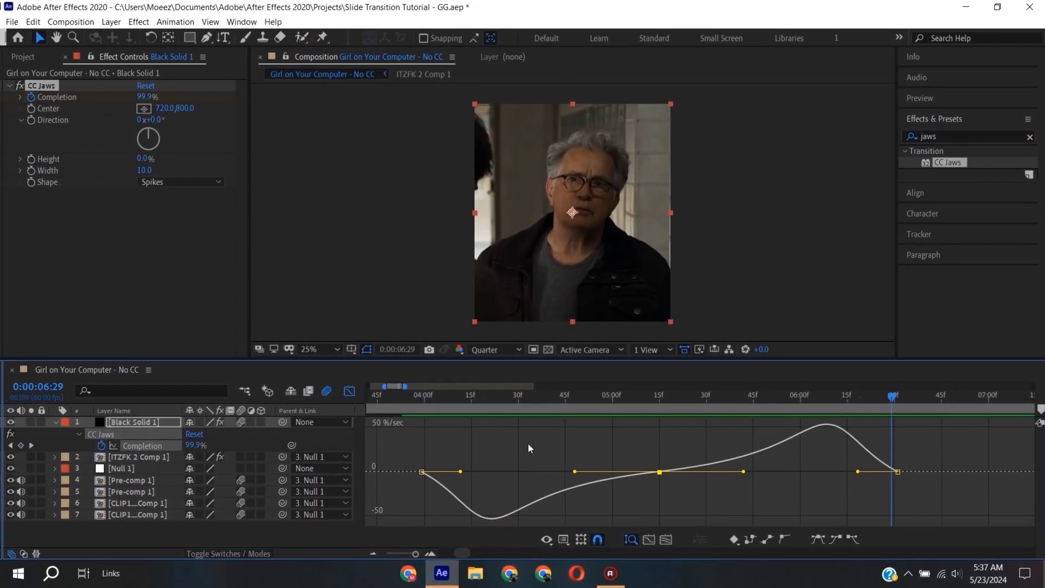
pyautogui.moveTo(574, 471); pyautogui.dragTo(595, 478)
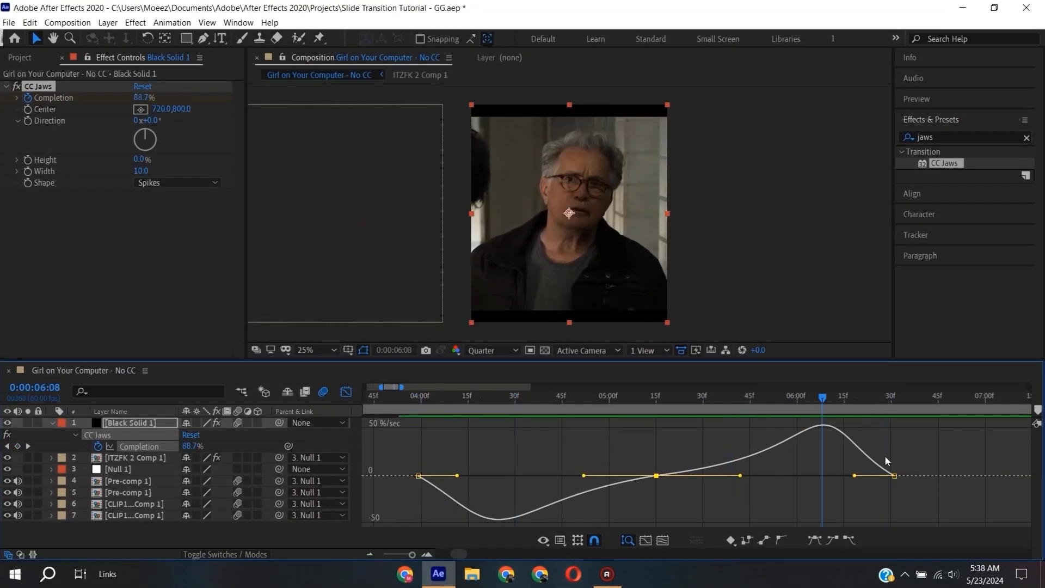
pyautogui.click(345, 391)
pyautogui.scroll(-2, 614, 427)
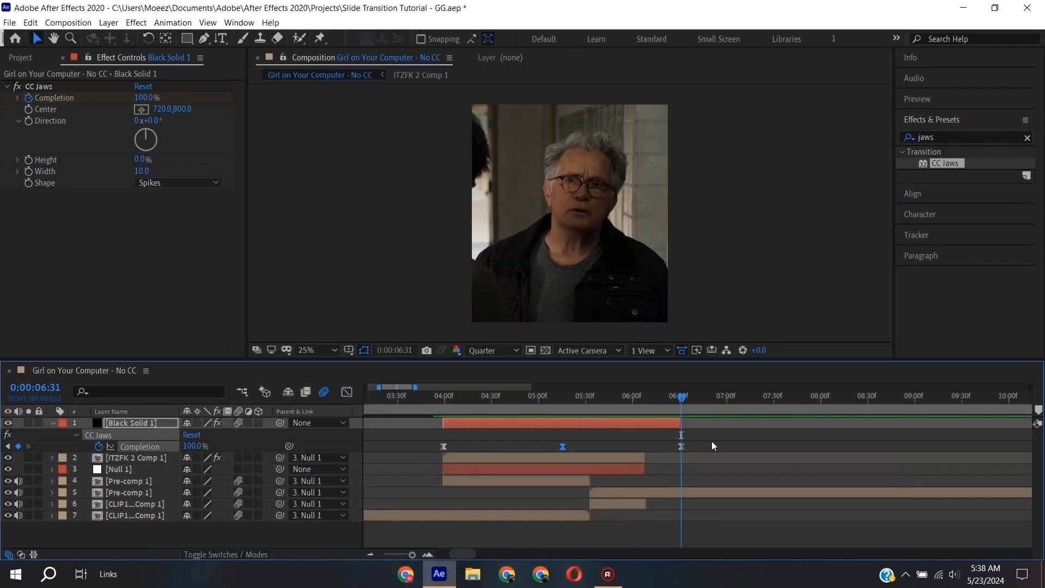
# Move the final Completion keyframe later and extend the black solid to match.
pyautogui.moveTo(710, 440); pyautogui.dragTo(556, 457)
pyautogui.moveTo(680, 446); pyautogui.dragTo(709, 422)
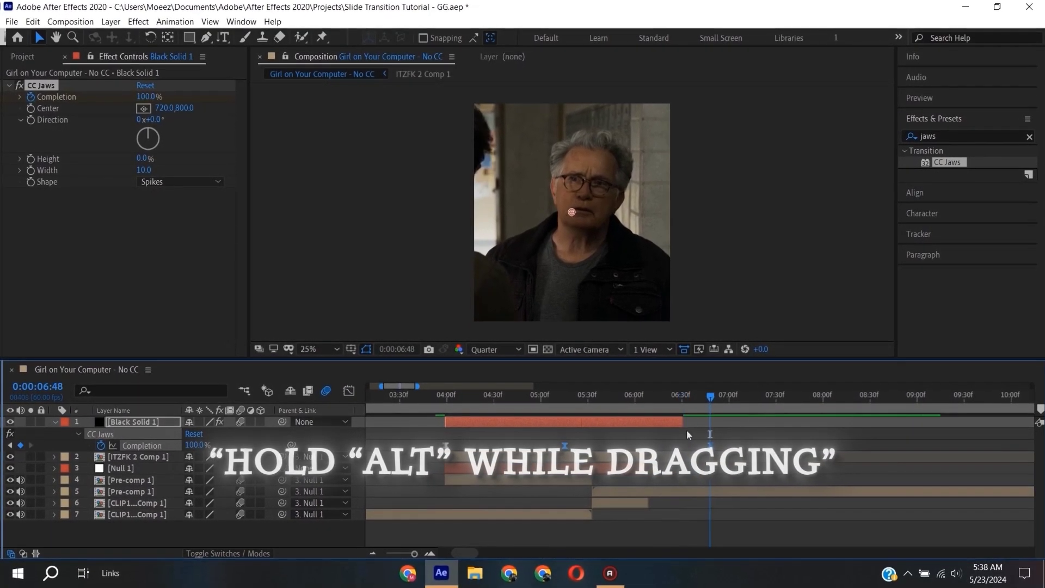
pyautogui.click(445, 395)
pyautogui.hscroll(-2, 452, 436)
pyautogui.moveTo(580, 422); pyautogui.dragTo(516, 415)
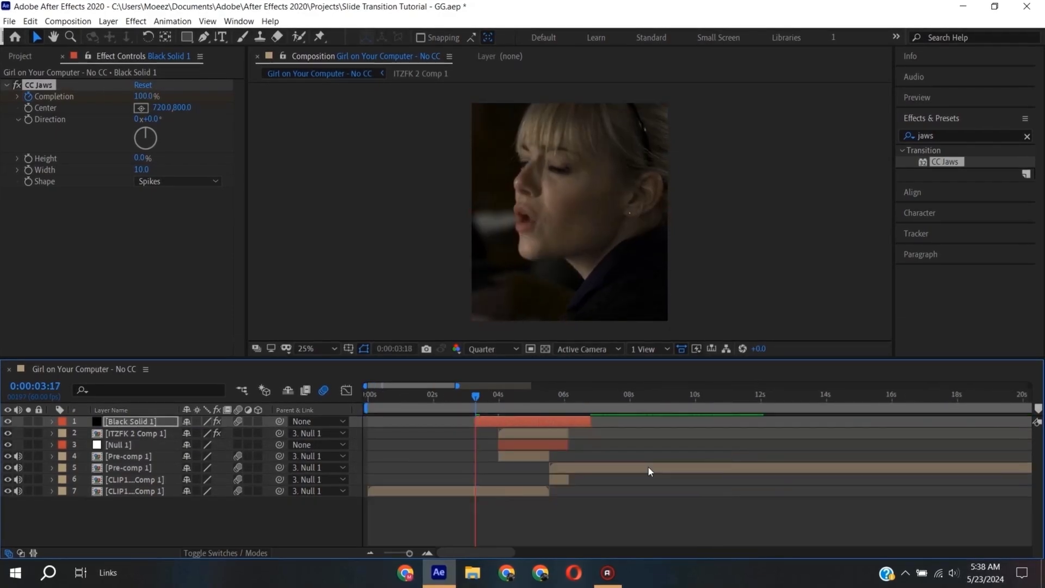
pyautogui.press('space')
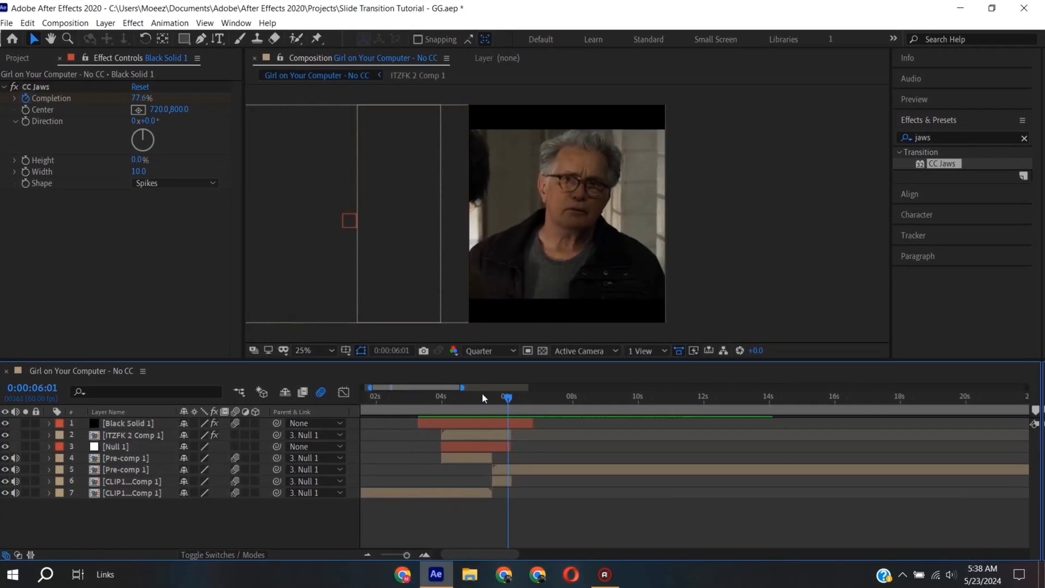
# Angle the CC Jaws Direction, enable motion blur on ITZFK 2 Comp 1, and scrub back.
pyautogui.moveTo(152, 120)
pyautogui.mouseDown()
pyautogui.moveTo(187, 125)
pyautogui.moveTo(139, 121)
pyautogui.mouseUp()
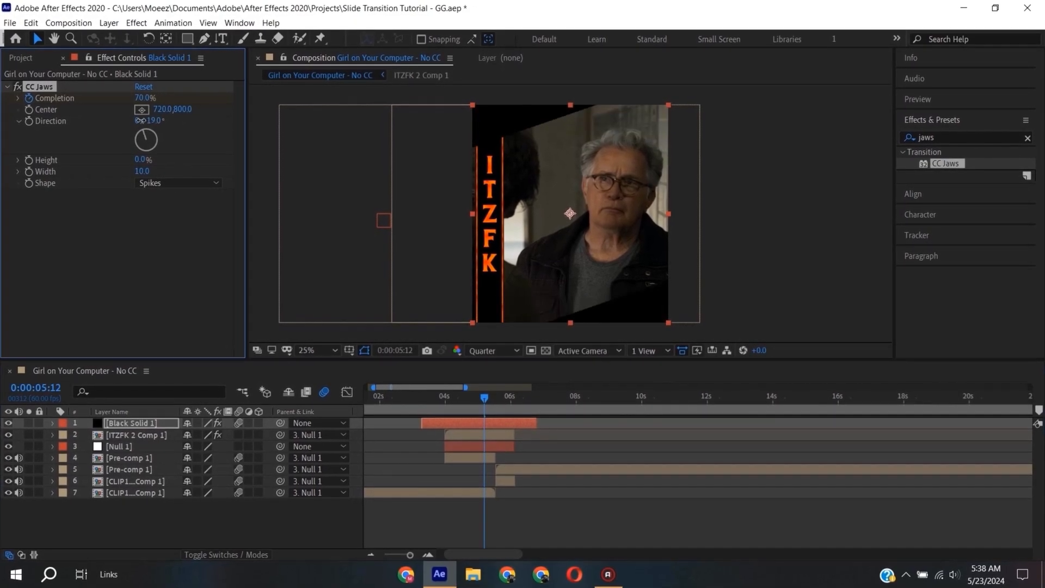
pyautogui.click(541, 455)
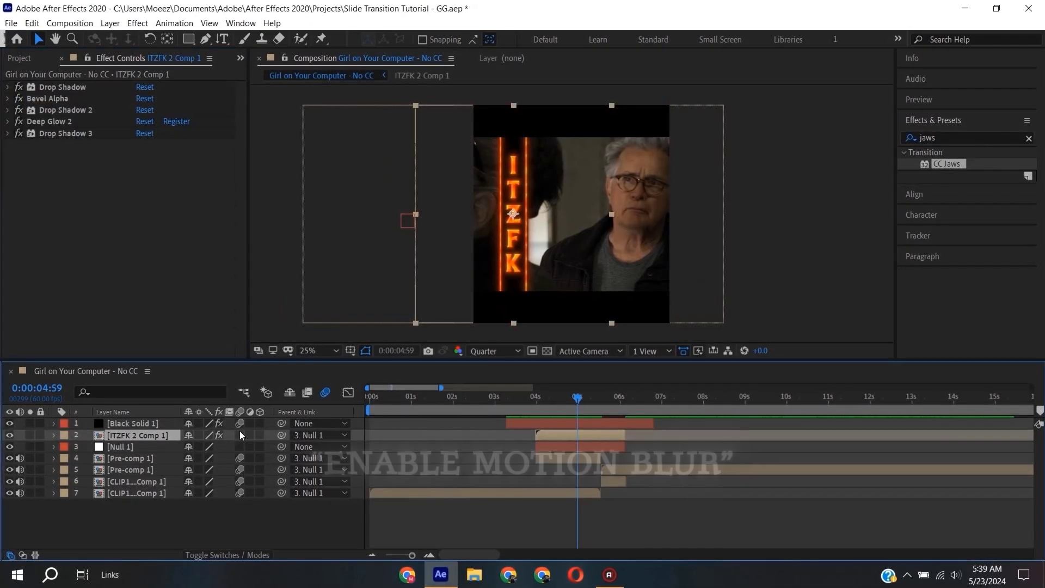
pyautogui.moveTo(601, 394); pyautogui.dragTo(504, 400)
# Preview the finished slide transition with the CC Jaws letterbox reveal.
pyautogui.press('-')
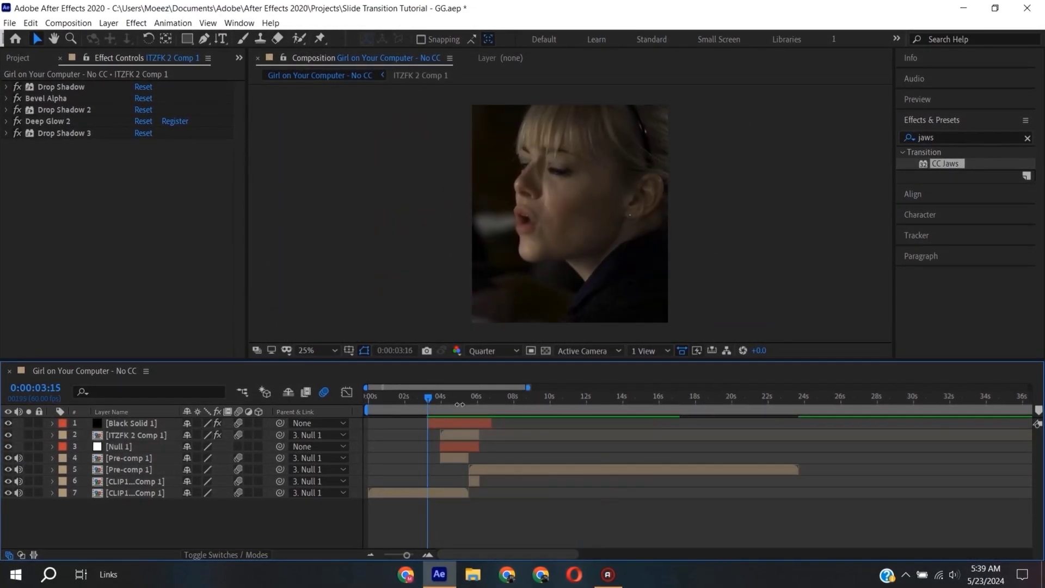